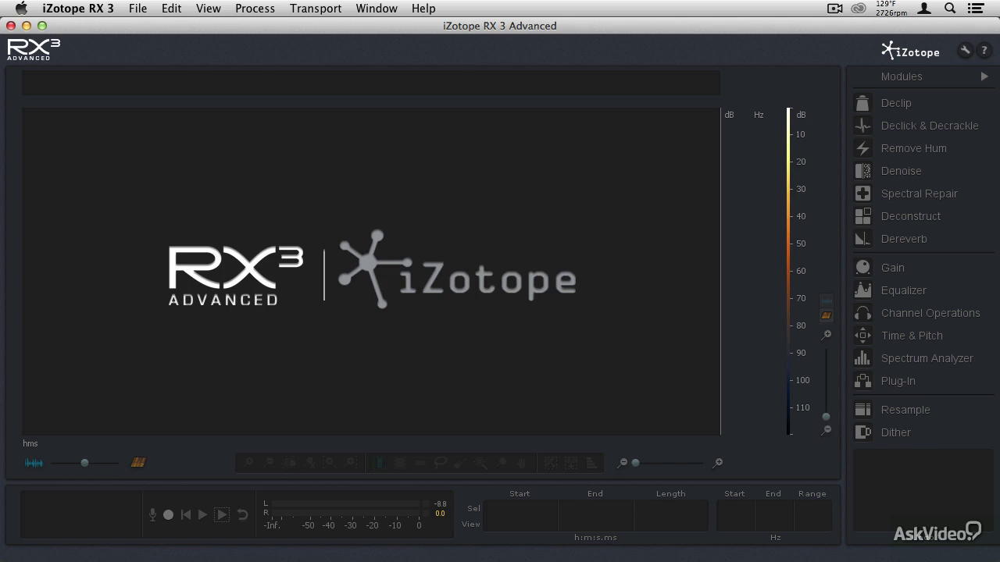
# Step: Open the recent Choir R01.wav recording and play back its opening seconds
pyautogui.click(143, 16)
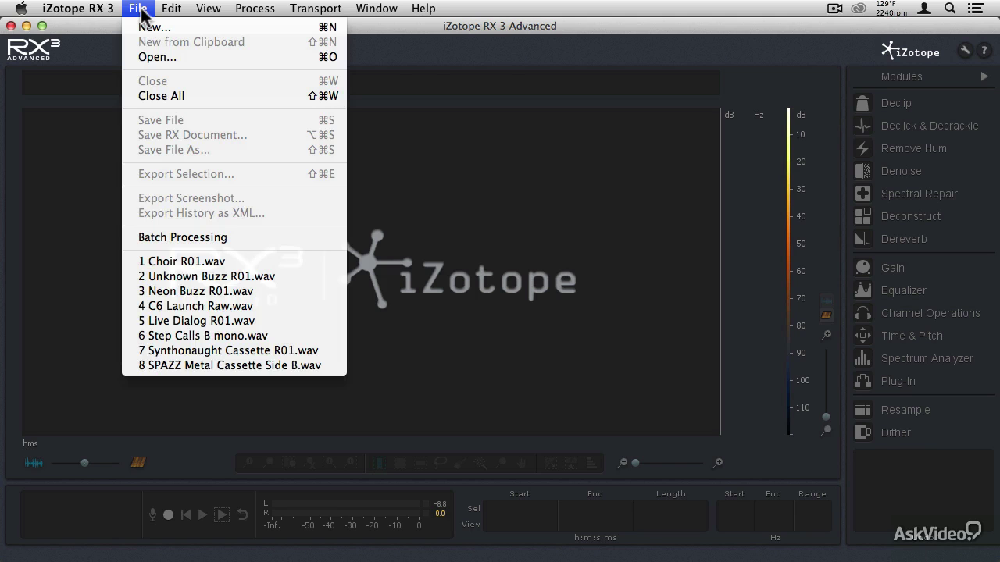
pyautogui.click(153, 262)
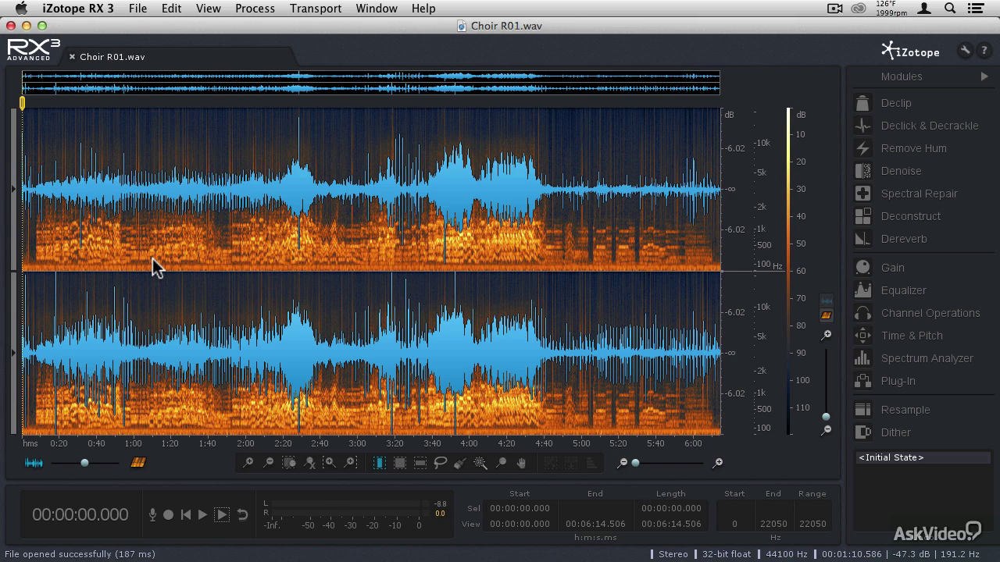
pyautogui.press('space')
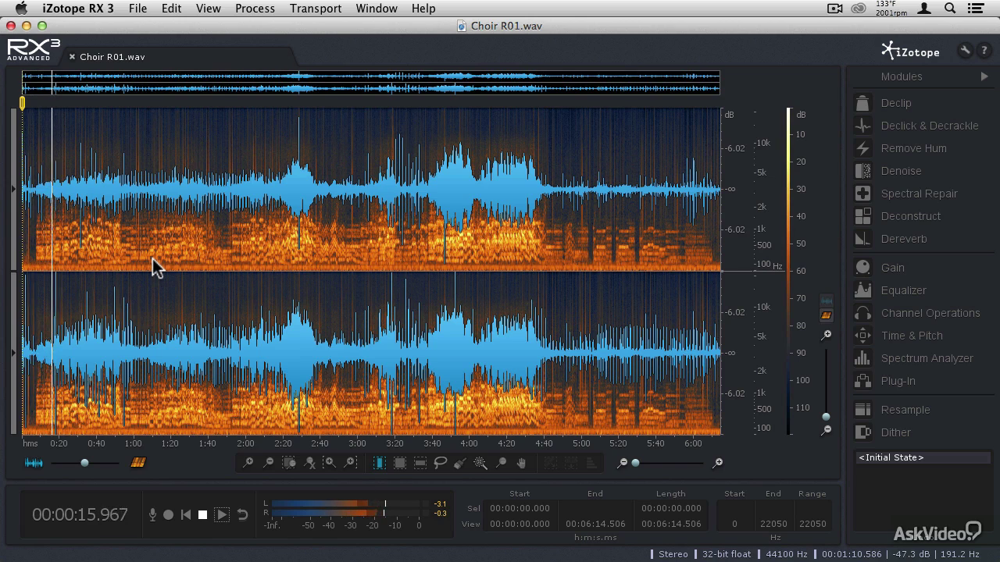
pyautogui.press('space')
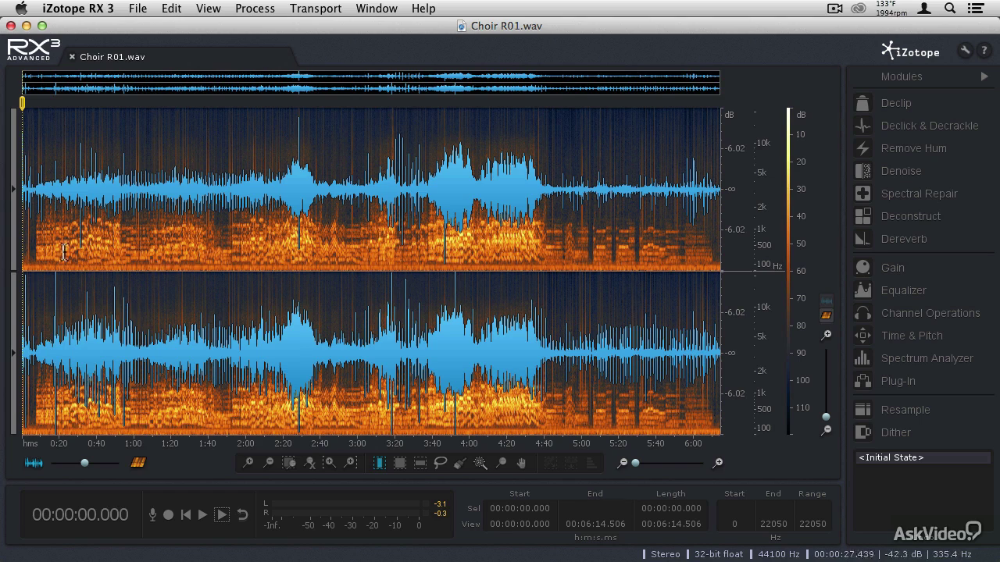
# Step: Select 0:11.9–0:22.8 and set Declick to M-band (periodic clicks) with click type Click
pyautogui.moveTo(43, 249); pyautogui.dragTo(64, 249)
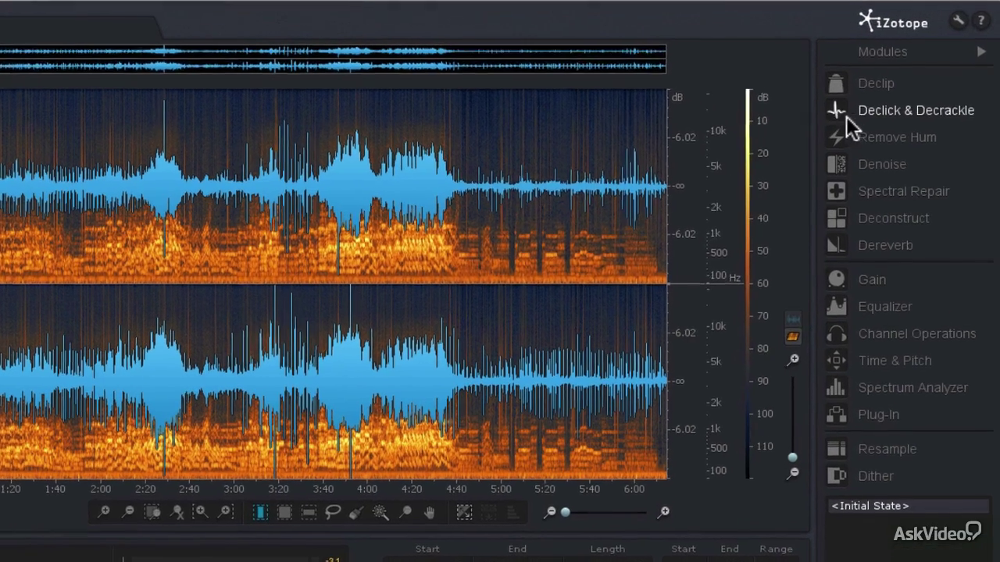
pyautogui.click(876, 129)
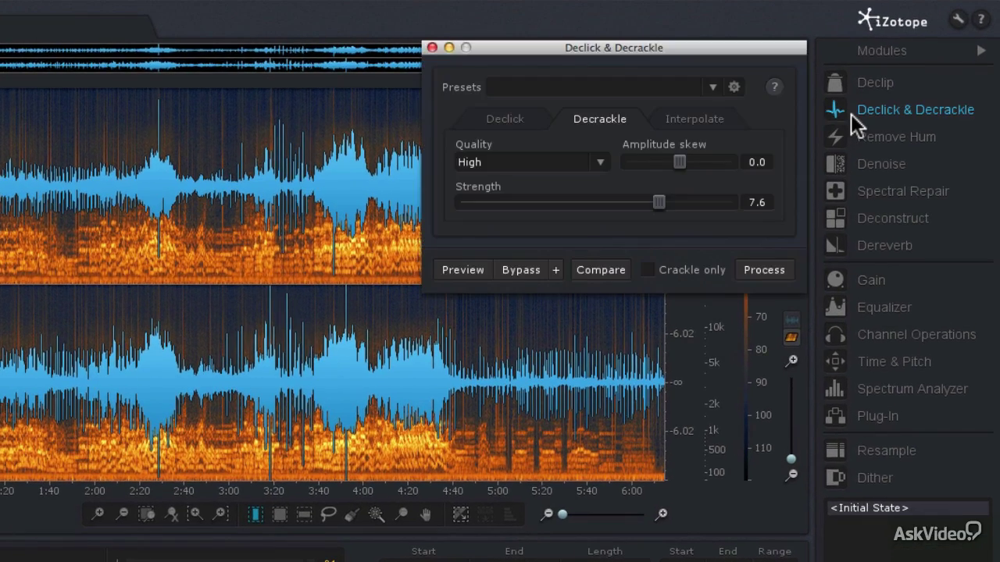
pyautogui.click(503, 121)
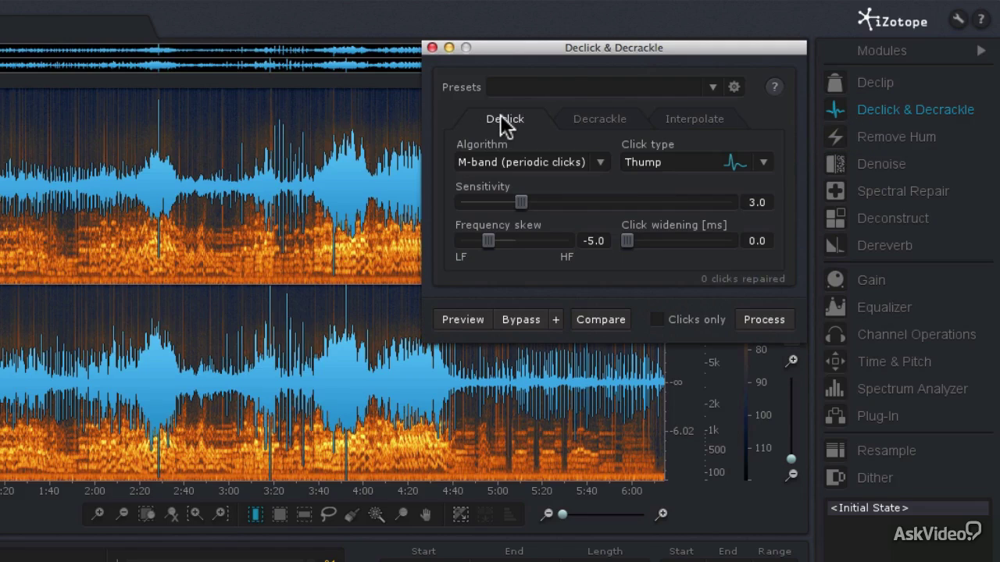
pyautogui.click(509, 162)
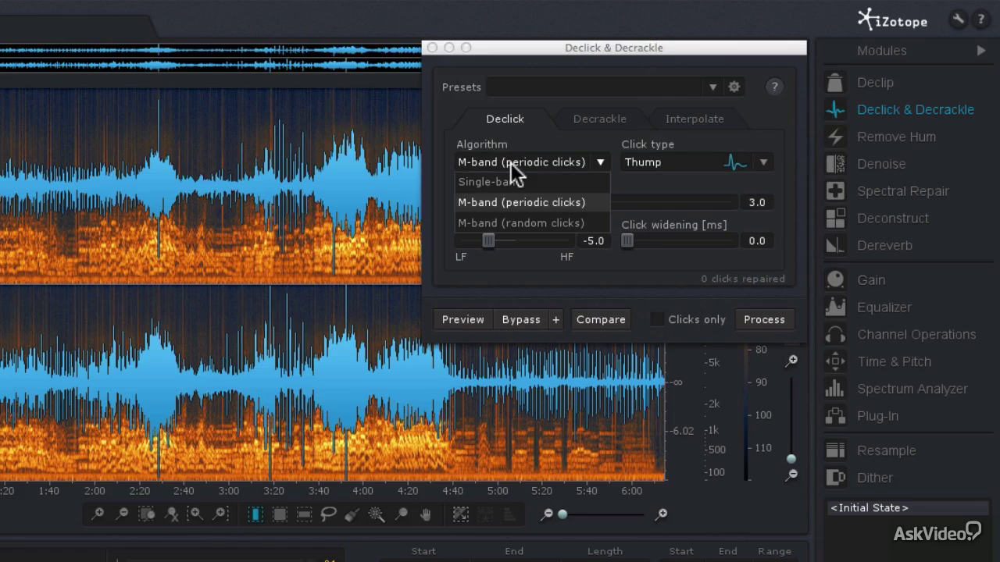
pyautogui.click(489, 201)
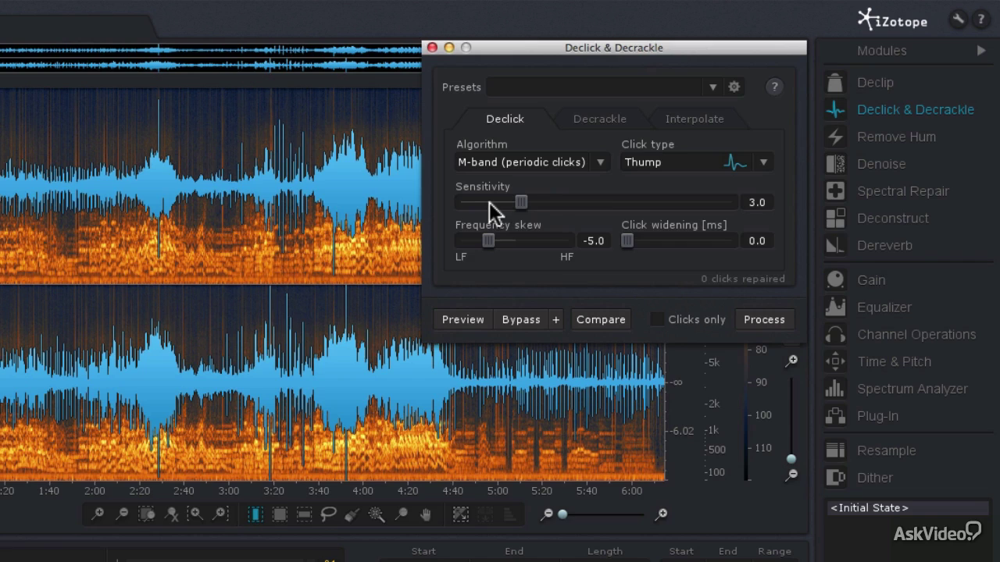
pyautogui.click(646, 166)
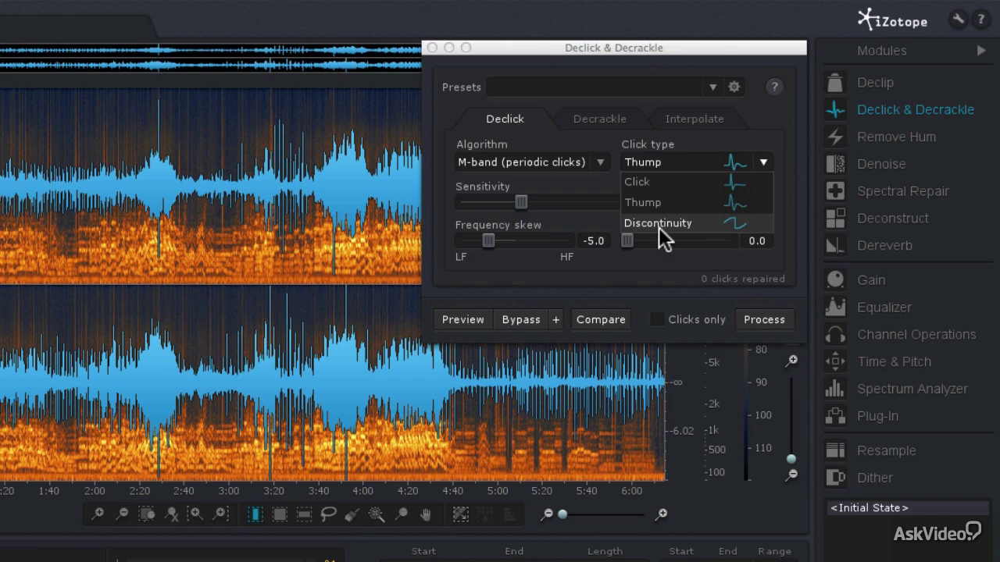
pyautogui.click(652, 186)
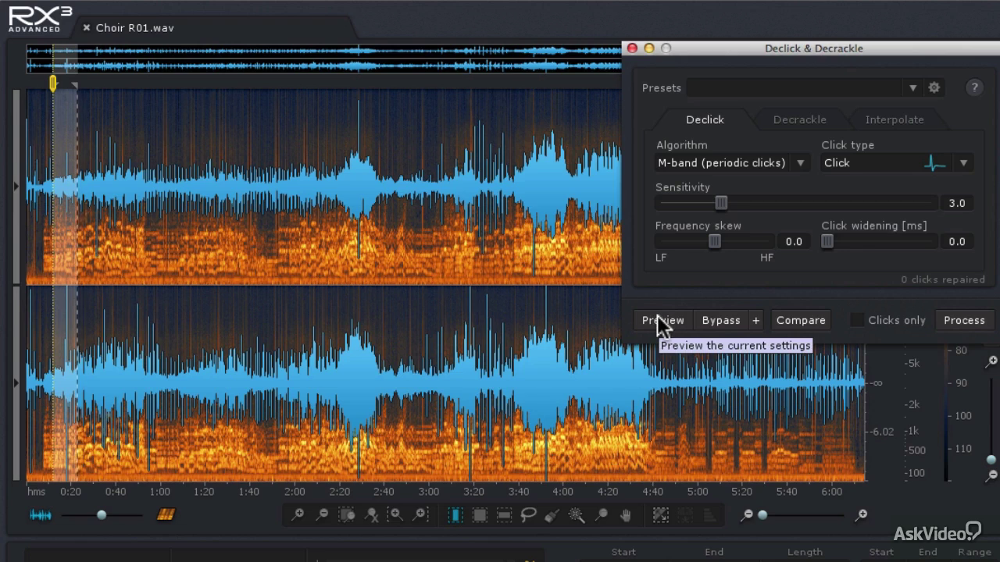
# Step: Preview the declick on the selection, which repairs 679 clicks, then stop the preview
pyautogui.click(657, 317)
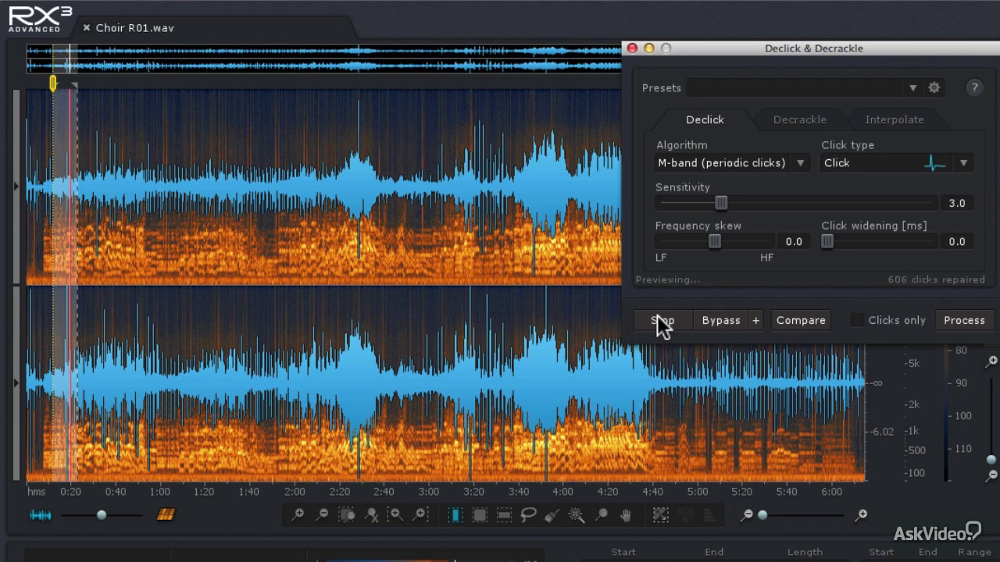
pyautogui.click(660, 321)
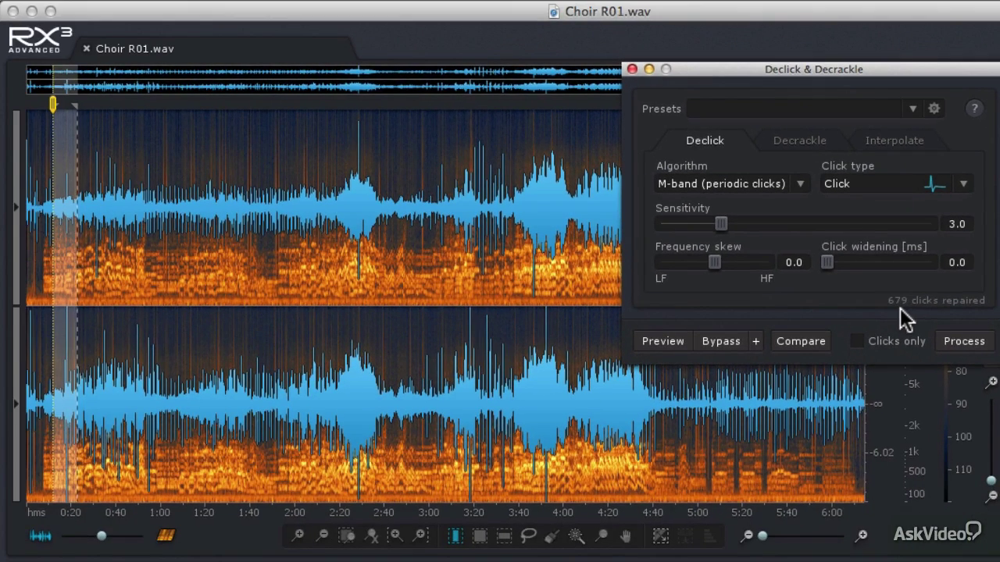
# Step: Clear the selection and declick the entire recording, repairing 29127 clicks
pyautogui.press('space')
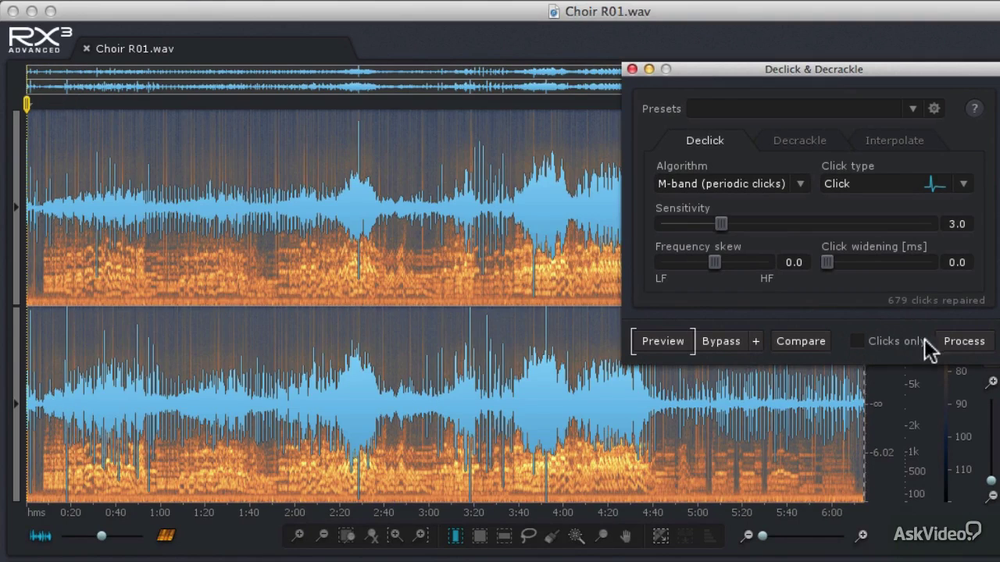
pyautogui.click(966, 341)
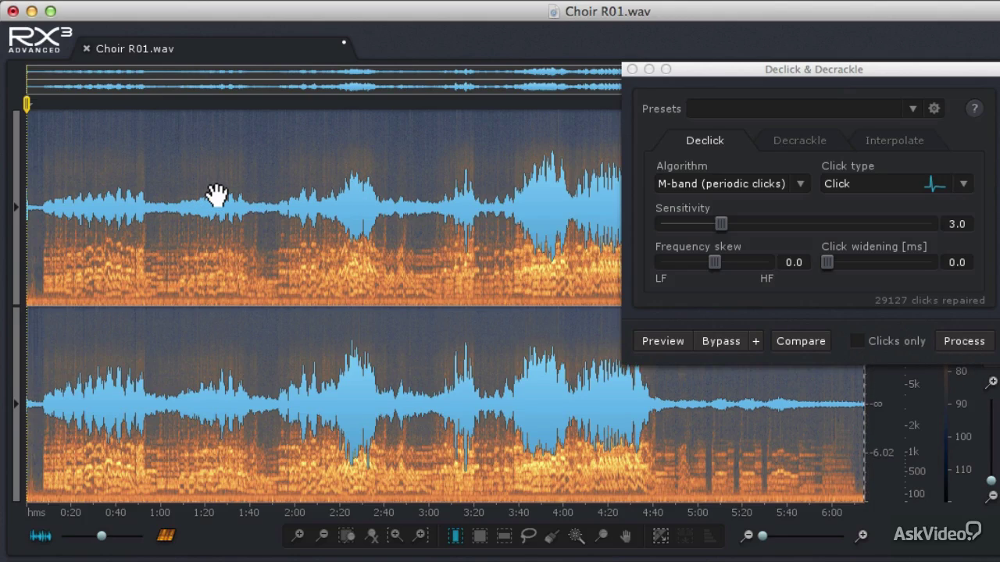
pyautogui.click(46, 106)
# Step: Play the declicked audio, stop it, and select a short passage around 0:20 in both channels
pyautogui.press('space')
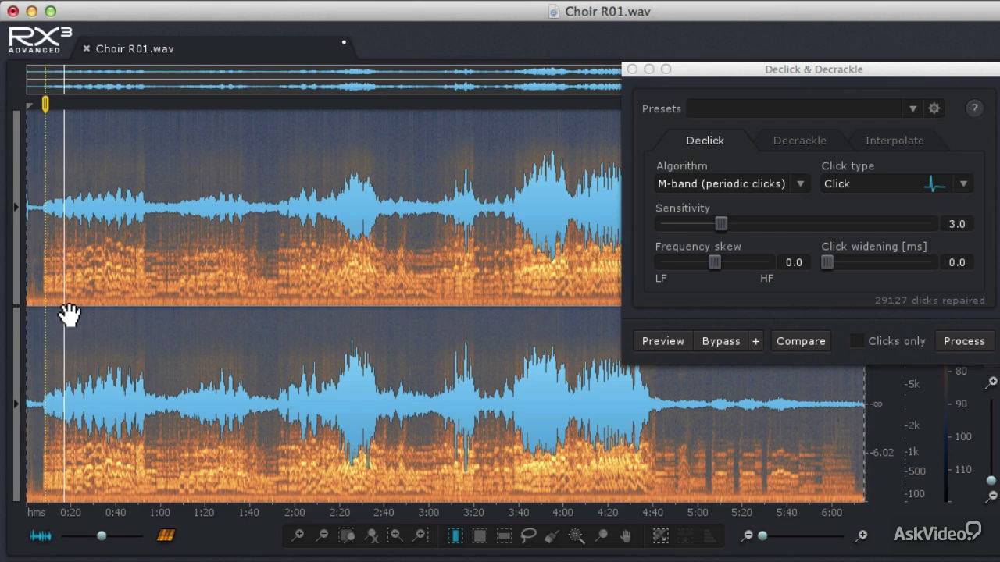
pyautogui.click(69, 313)
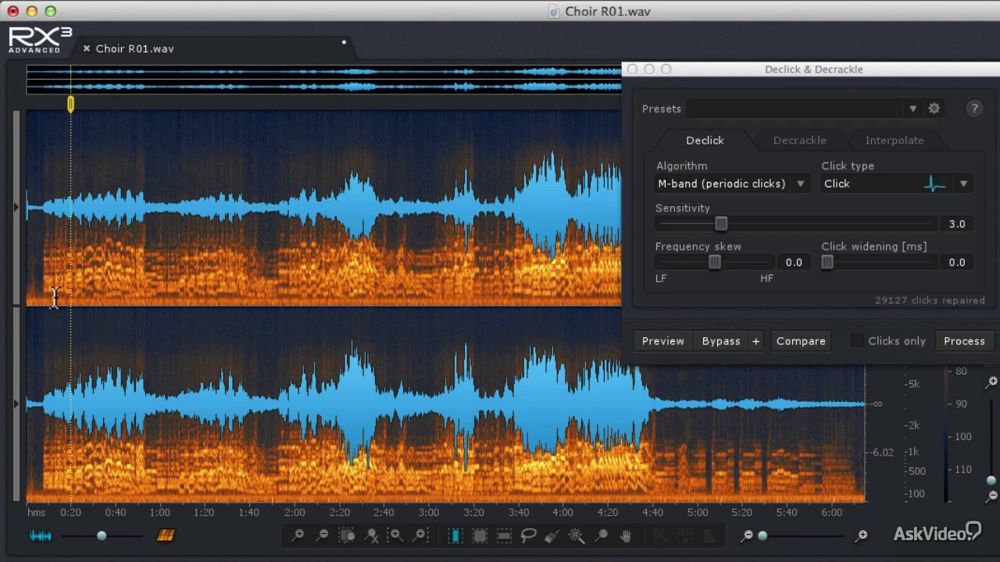
pyautogui.moveTo(54, 298); pyautogui.dragTo(84, 294)
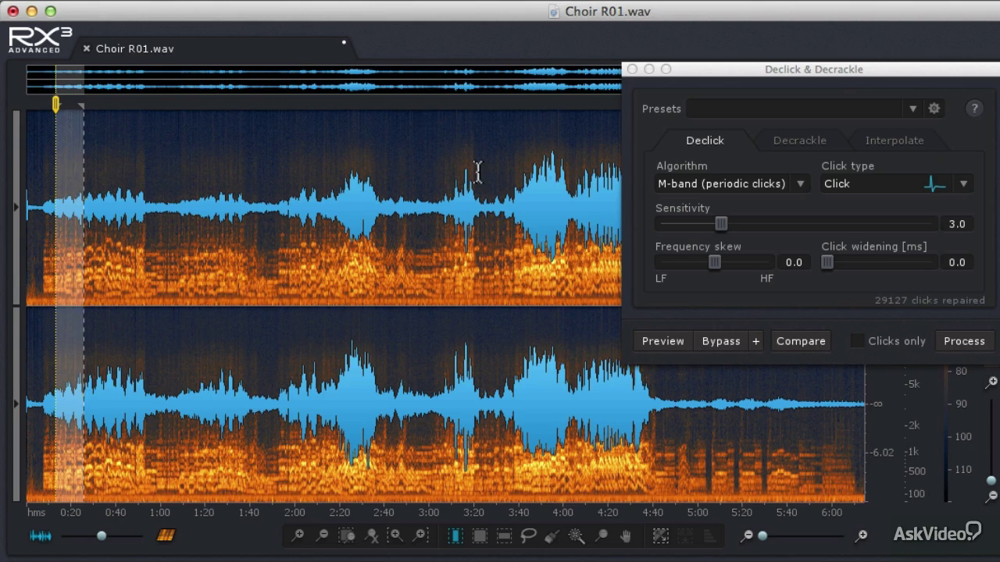
# Step: Preview Decrackle at strength 5.0 with Crackle only on, then raise strength to 7.3
pyautogui.click(789, 141)
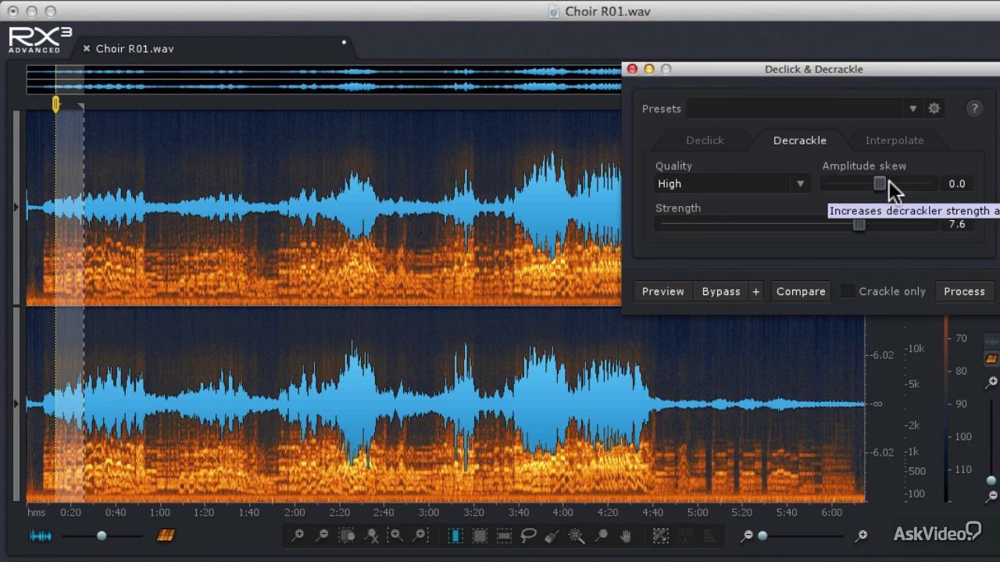
pyautogui.keyDown('alt'); pyautogui.click(860, 222); pyautogui.keyUp('alt')
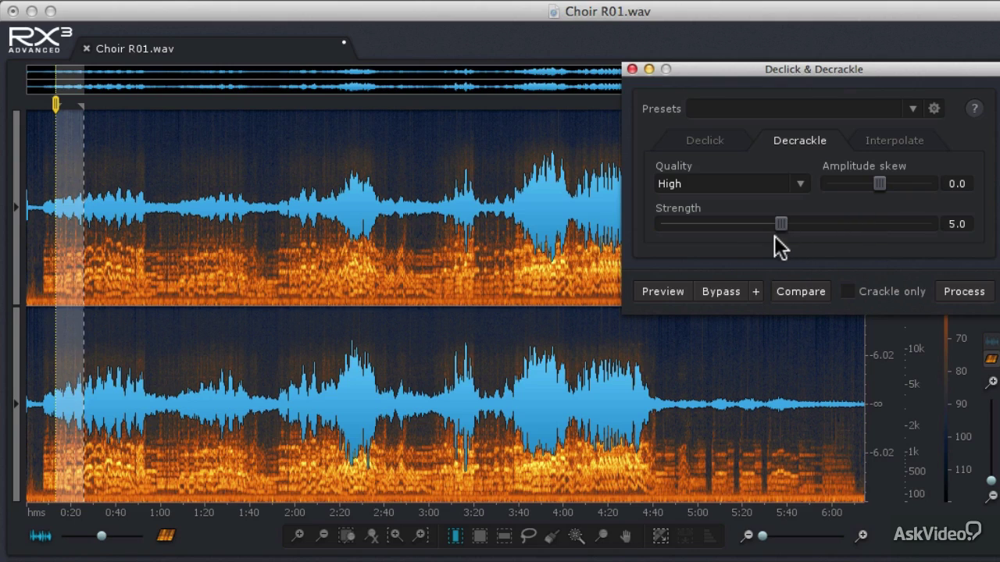
pyautogui.click(680, 291)
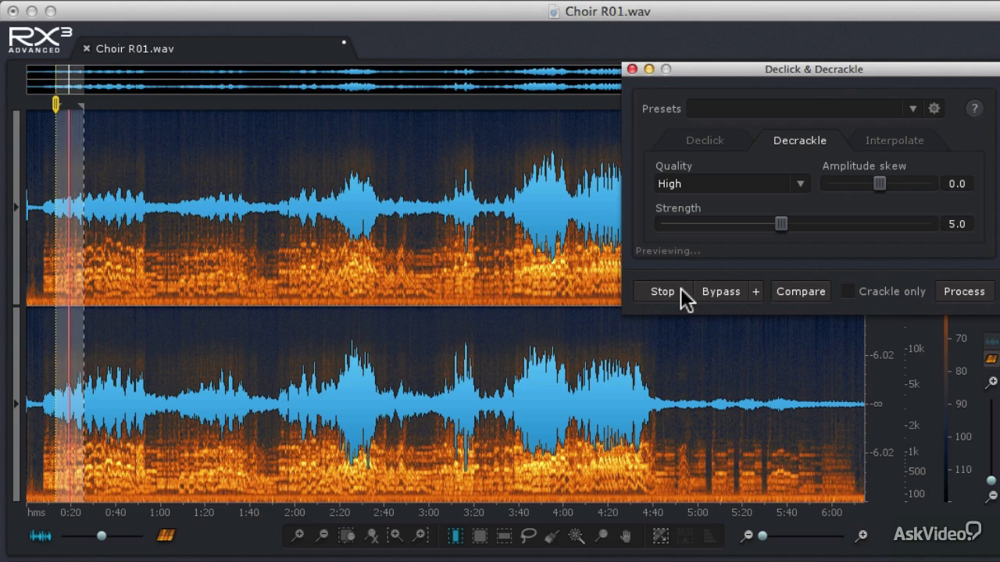
pyautogui.click(845, 289)
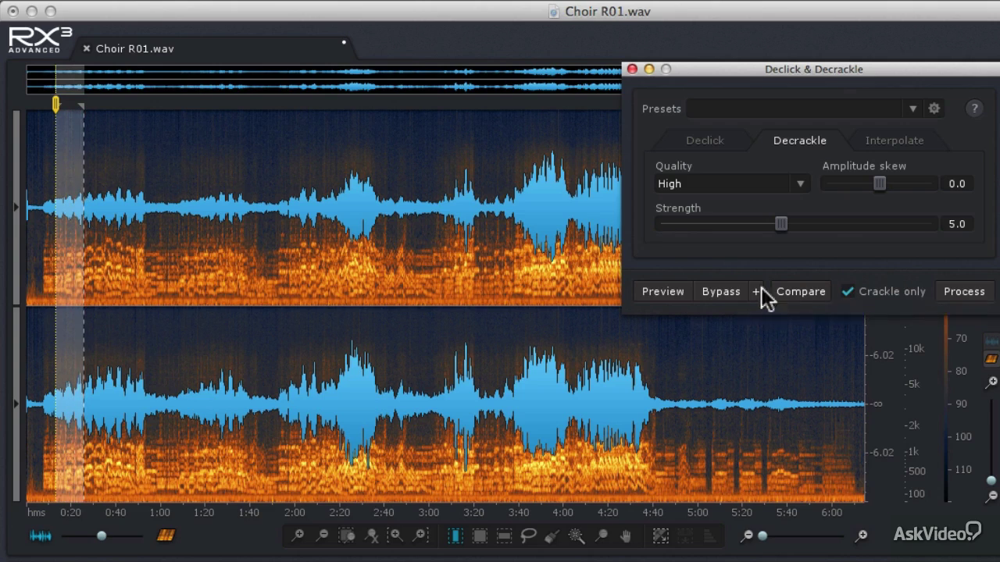
pyautogui.click(673, 293)
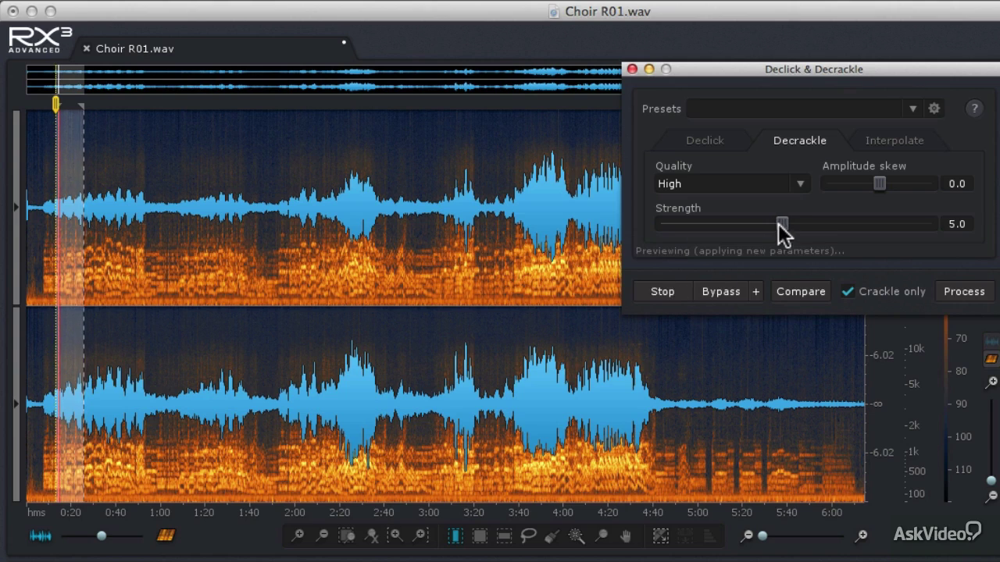
pyautogui.moveTo(781, 225); pyautogui.dragTo(846, 219)
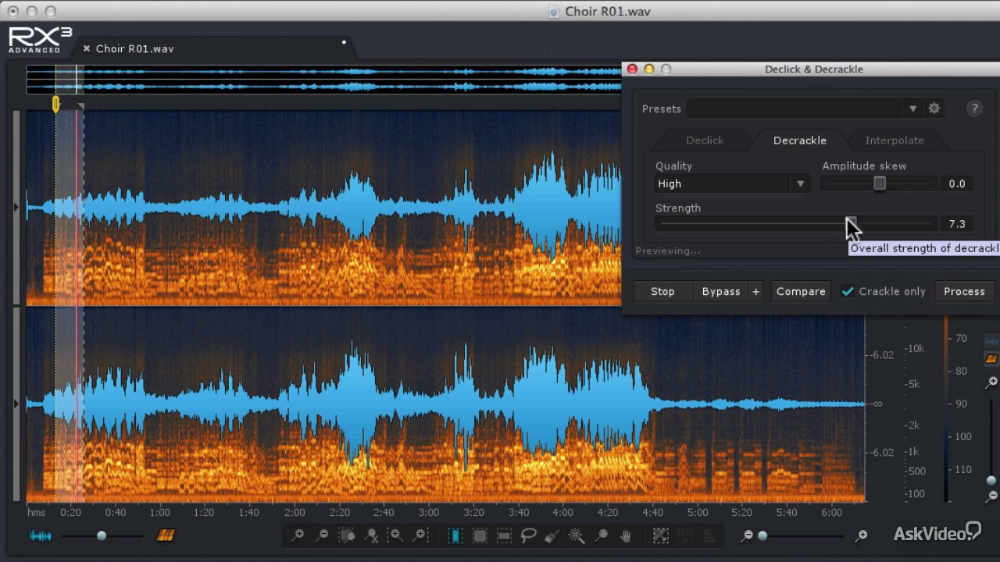
# Step: Turn off Crackle only, process High-quality decrackle at strength 7.3, and play the result
pyautogui.click(848, 293)
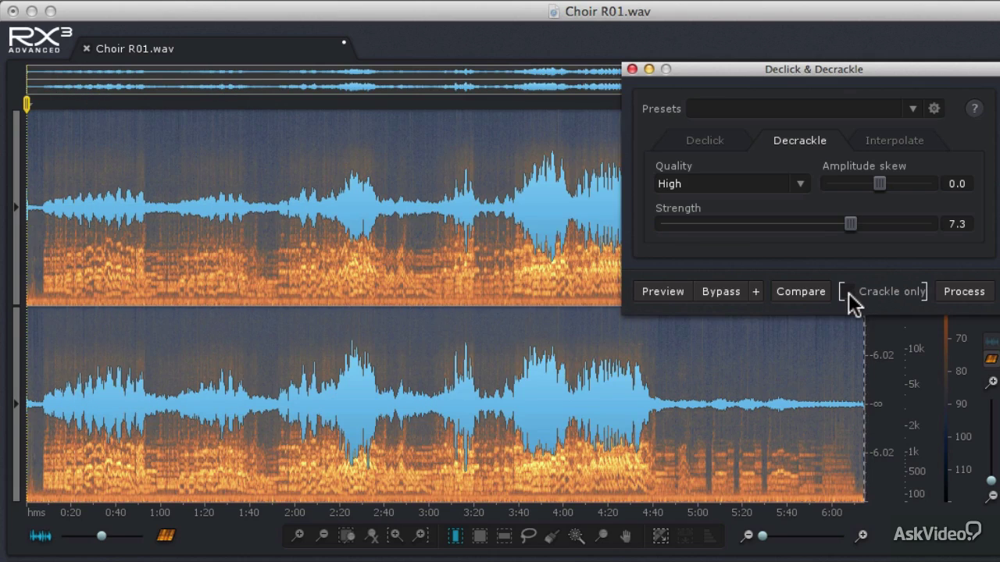
pyautogui.click(951, 294)
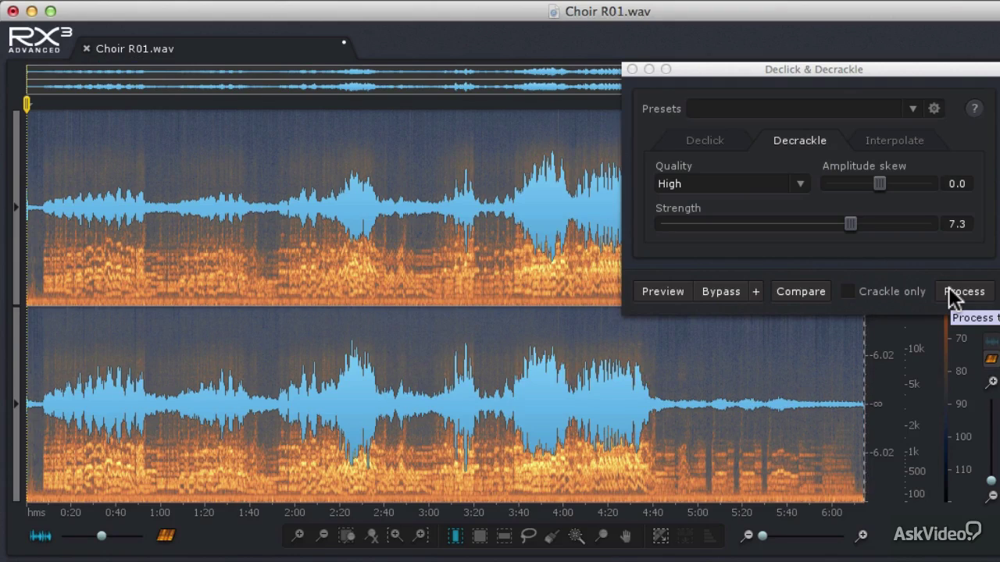
pyautogui.press('space')
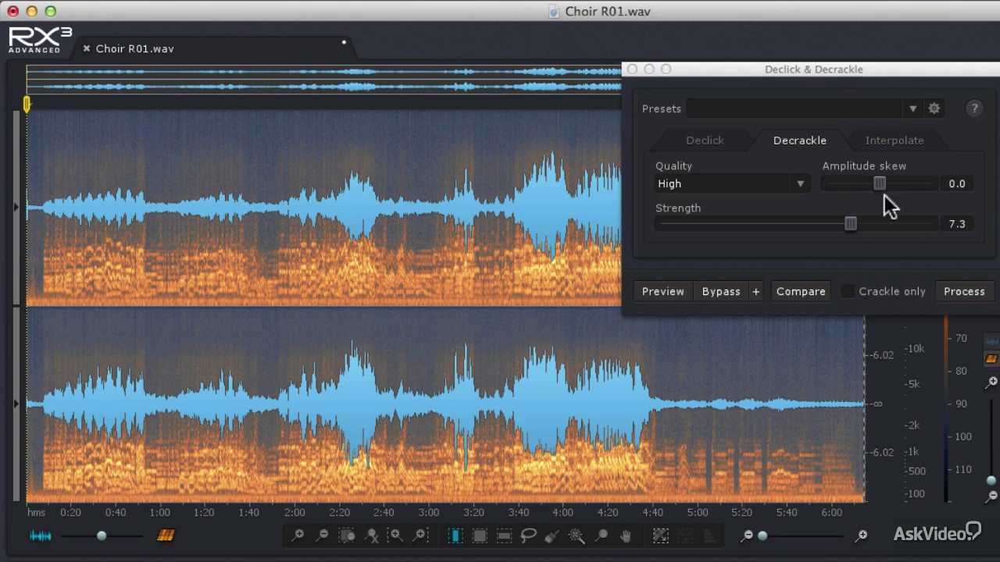
# Step: Close Declick & Decrackle and zoom in on the opening 7.5 seconds of the recording
pyautogui.click(632, 68)
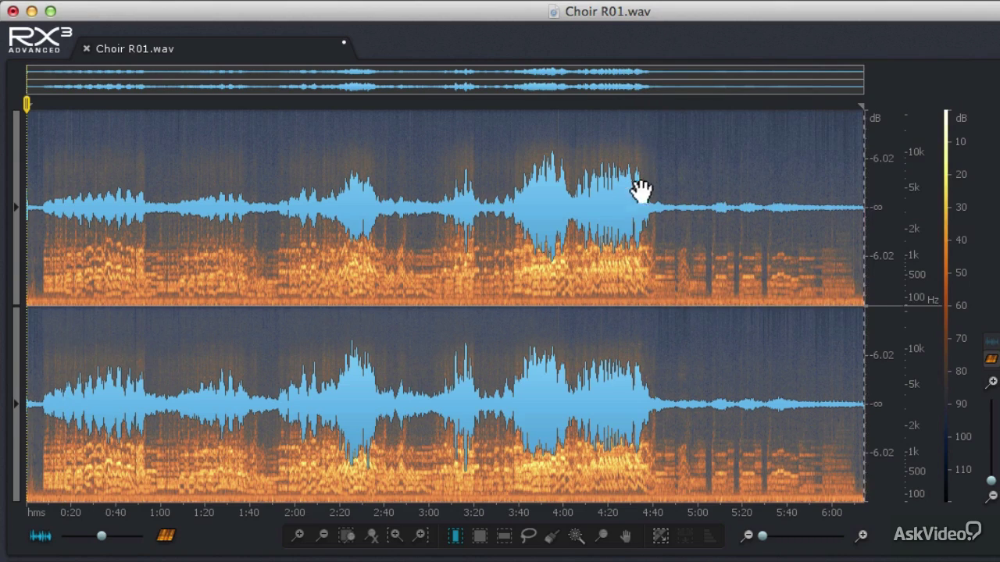
pyautogui.click(642, 274)
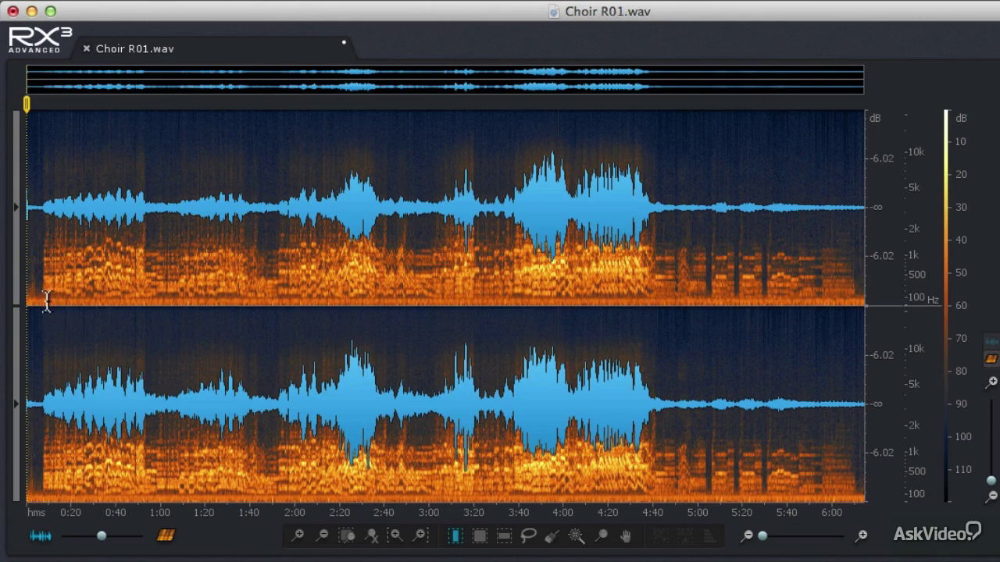
pyautogui.moveTo(43, 305); pyautogui.dragTo(24, 306)
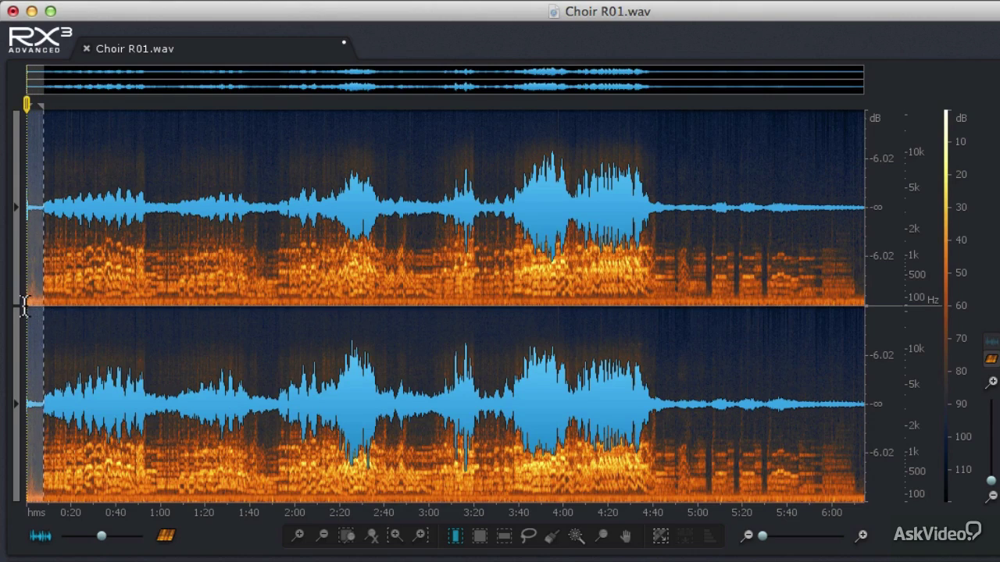
pyautogui.click(345, 538)
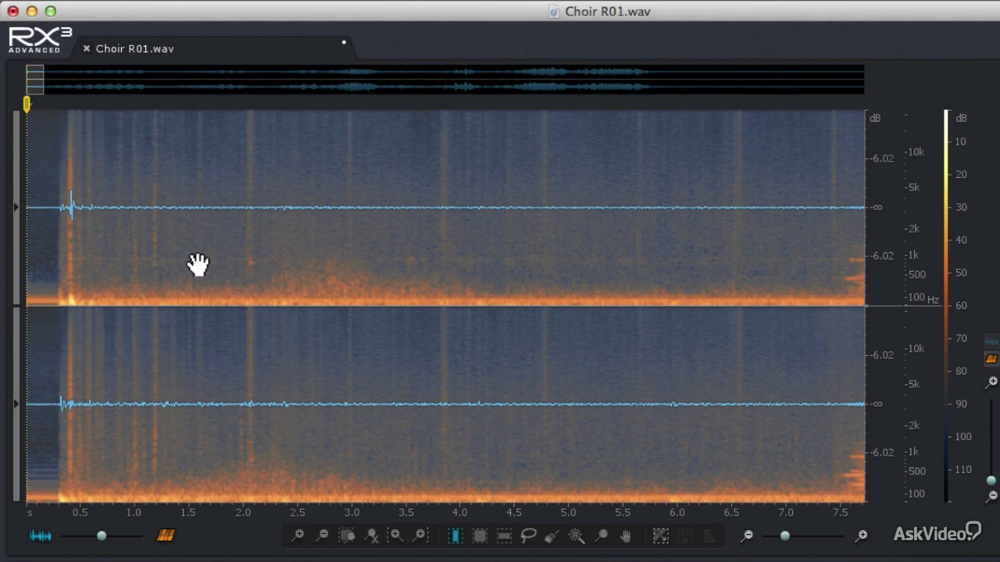
# Step: Zoom the frequency ruler to roughly 50–300 Hz to expose the low hum bands
pyautogui.scroll(1, 920, 266)
pyautogui.scroll(3, 920, 267)
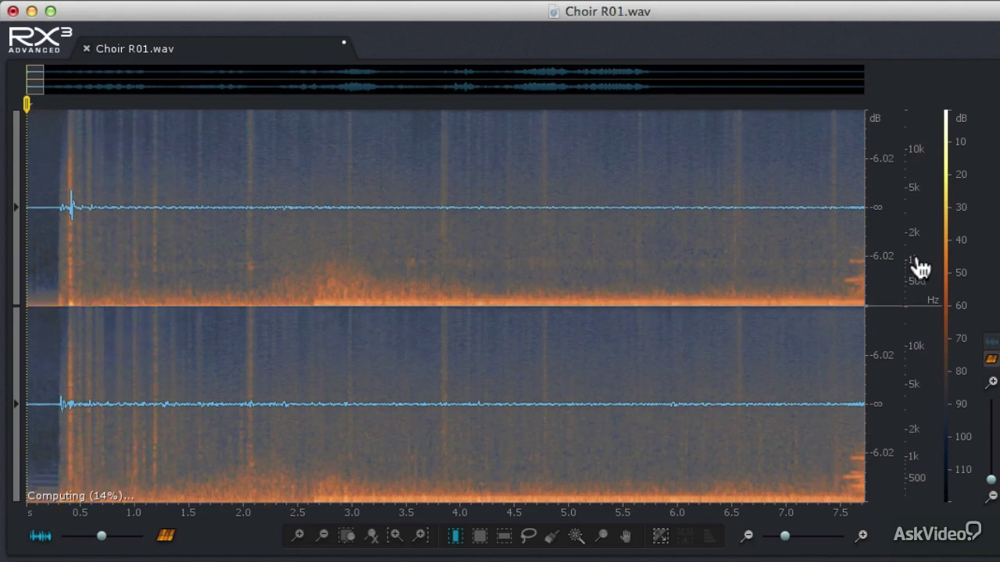
pyautogui.scroll(5, 920, 267)
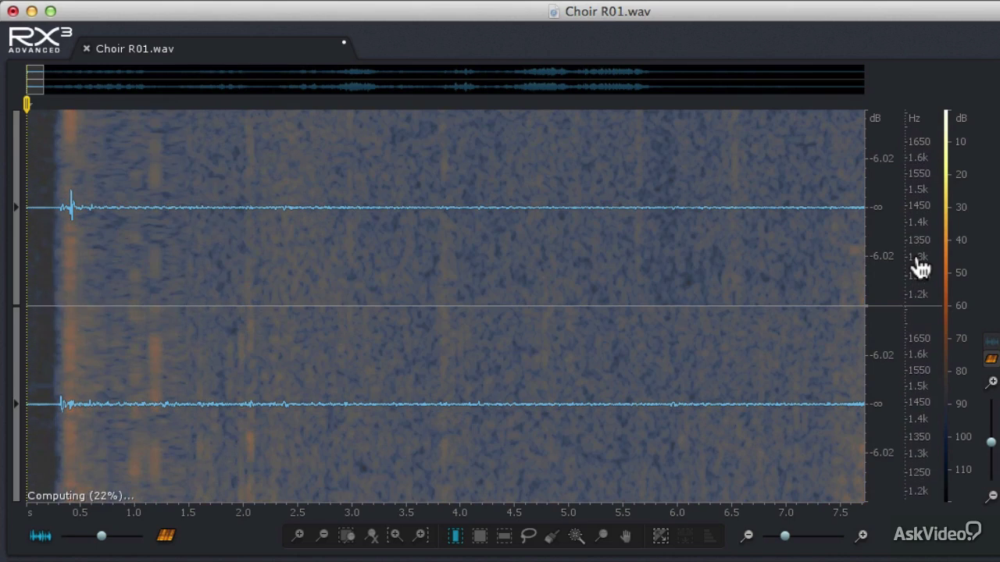
pyautogui.scroll(-4, 919, 269)
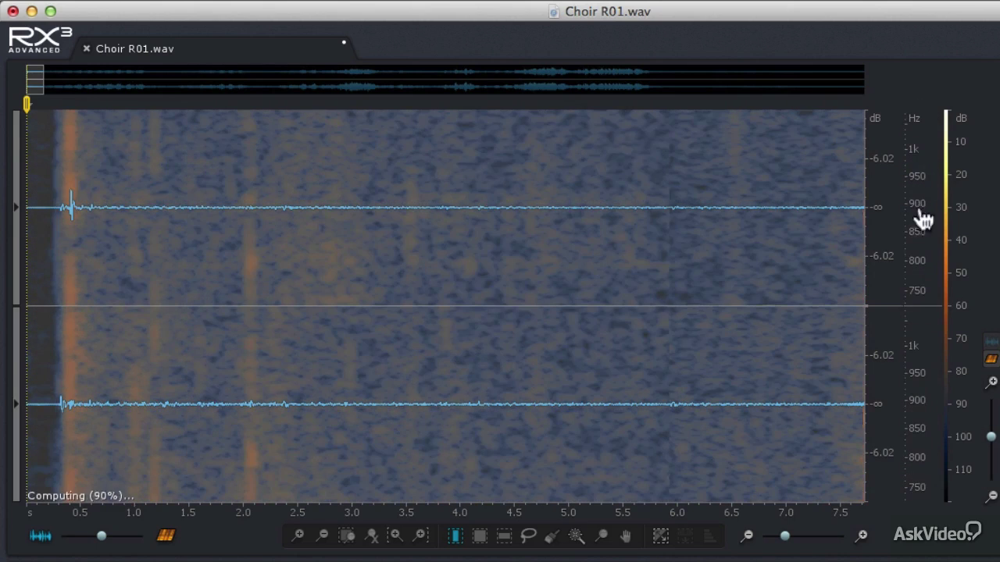
pyautogui.scroll(-5, 924, 179)
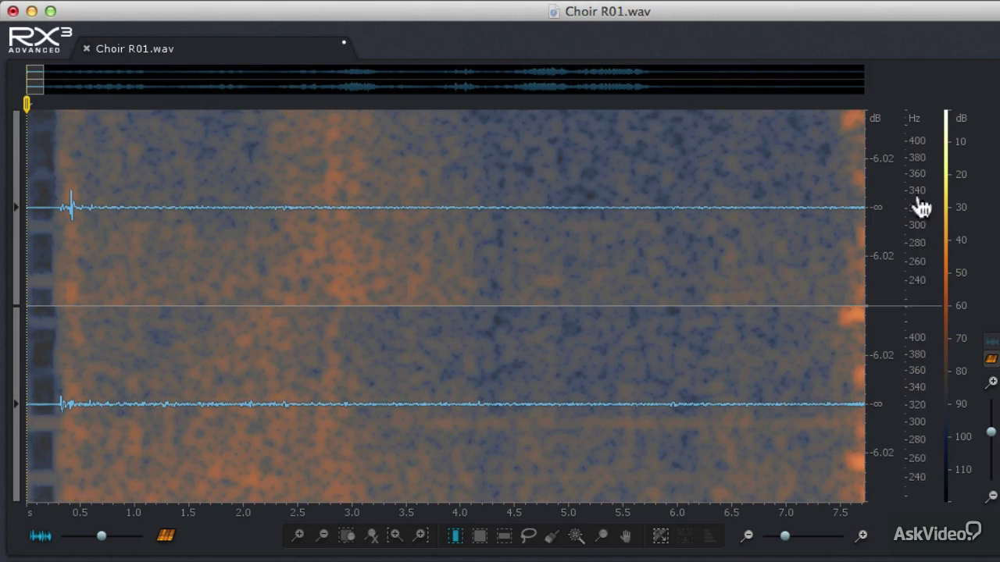
pyautogui.moveTo(914, 224); pyautogui.dragTo(914, 161)
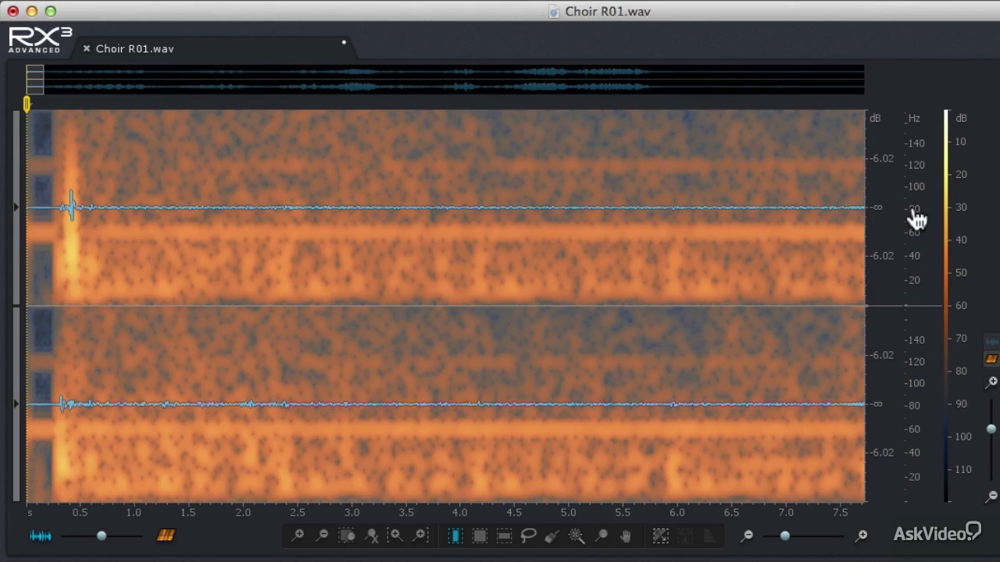
pyautogui.scroll(1, 921, 231)
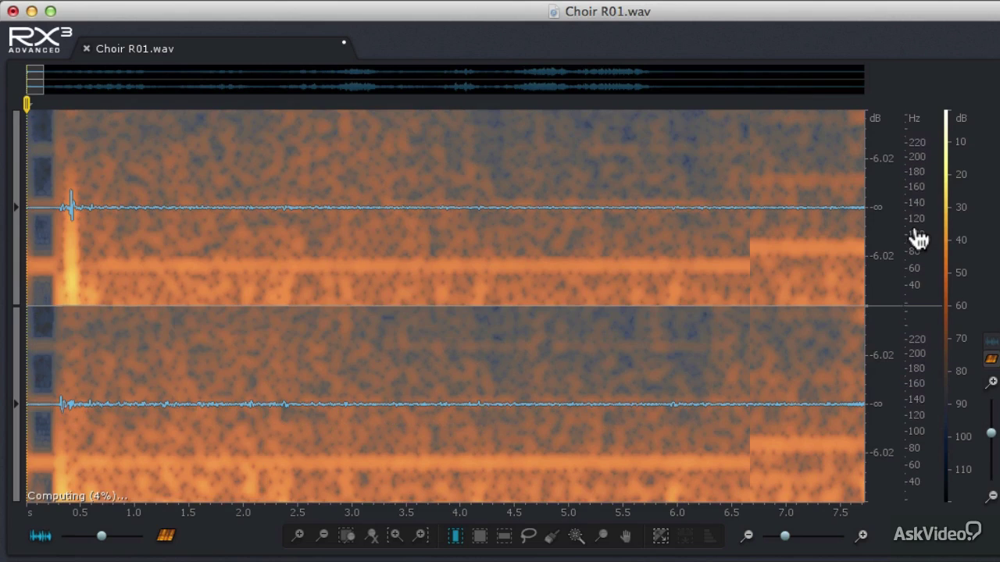
pyautogui.scroll(-2, 919, 240)
pyautogui.scroll(-1, 918, 239)
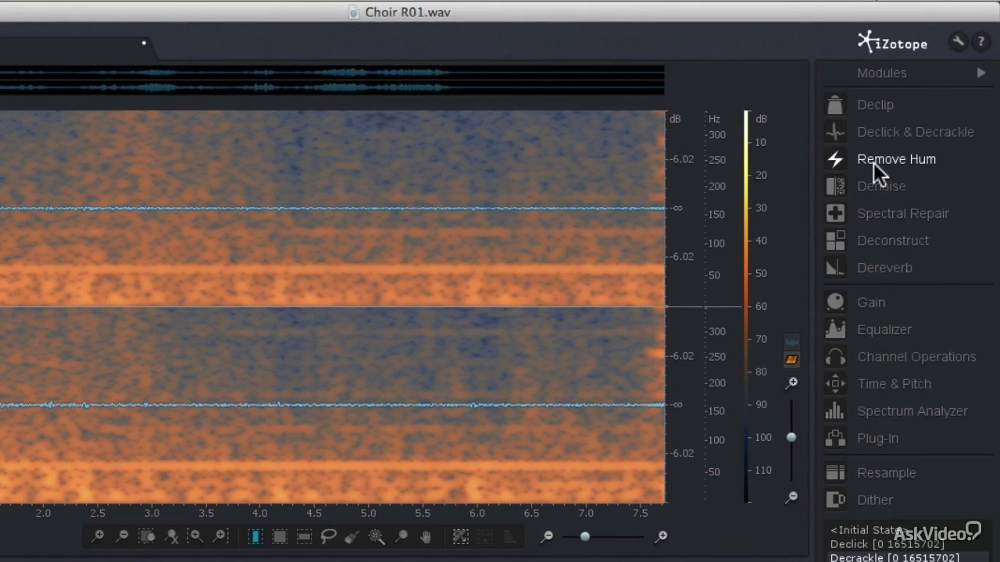
# Step: Load Remove Hum's '60 Hz reduce with harmonics' preset, learn the 59.97 Hz notch, and set Filter Q to 1893
pyautogui.click(875, 164)
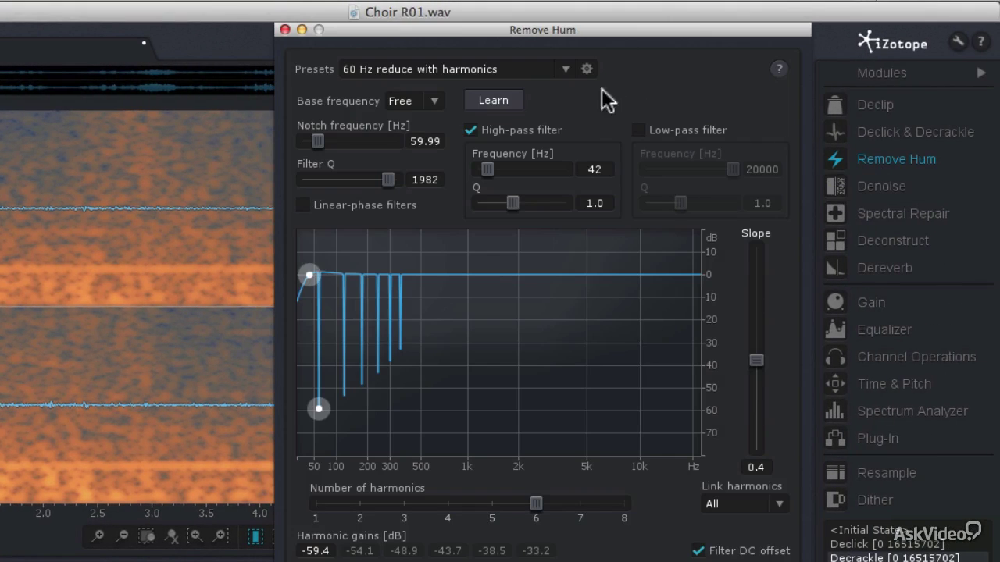
pyautogui.click(566, 69)
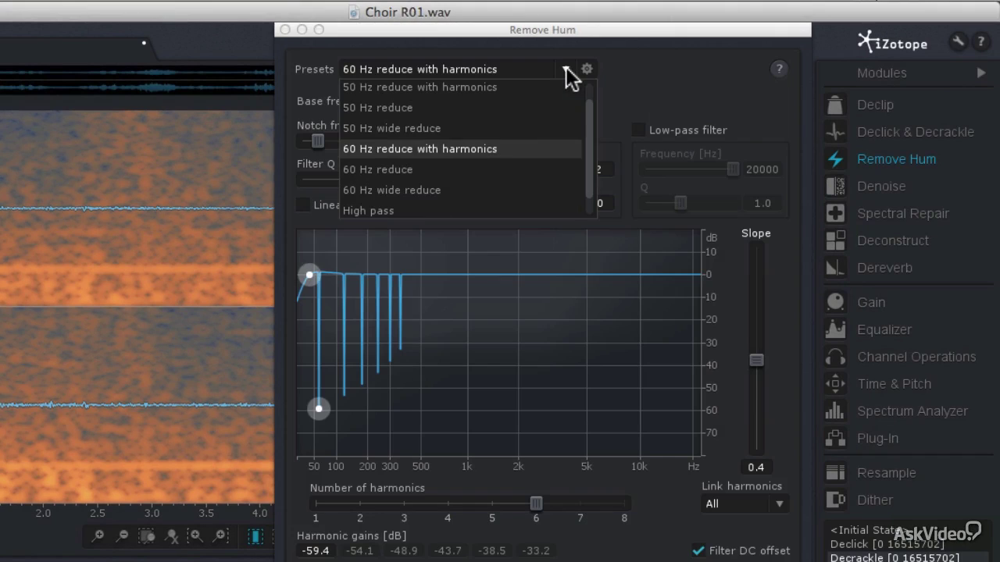
pyautogui.click(417, 153)
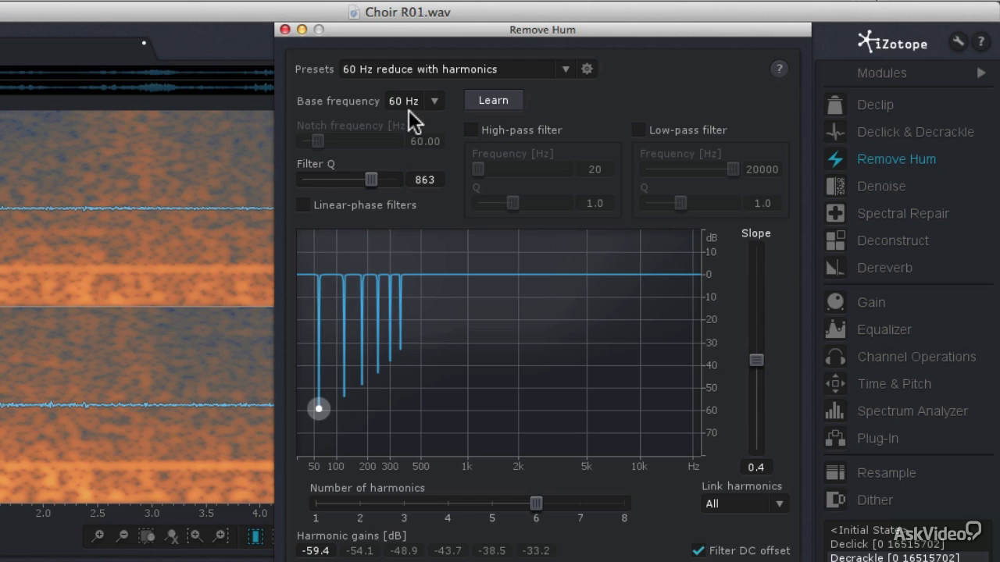
pyautogui.click(484, 101)
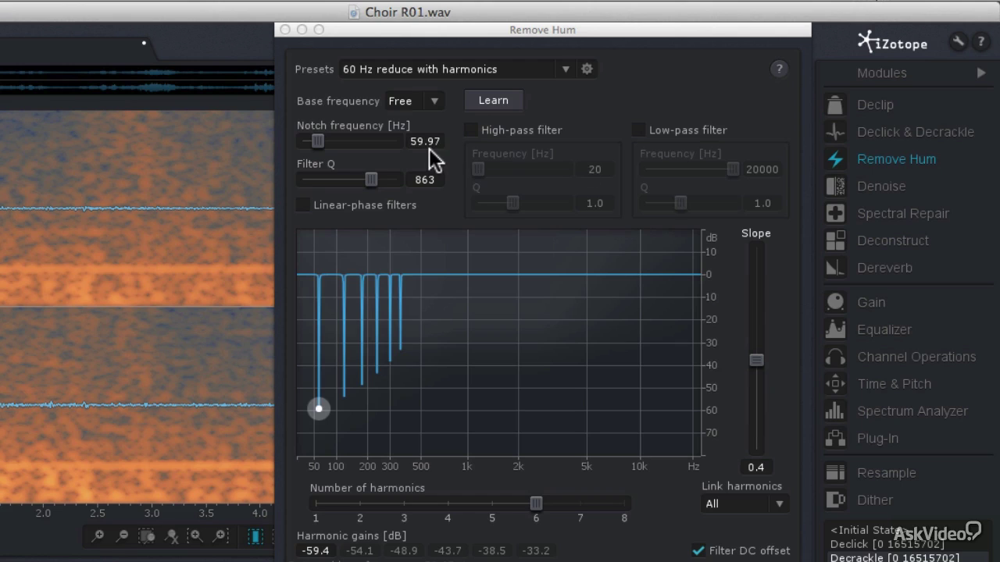
pyautogui.moveTo(369, 179); pyautogui.dragTo(385, 178)
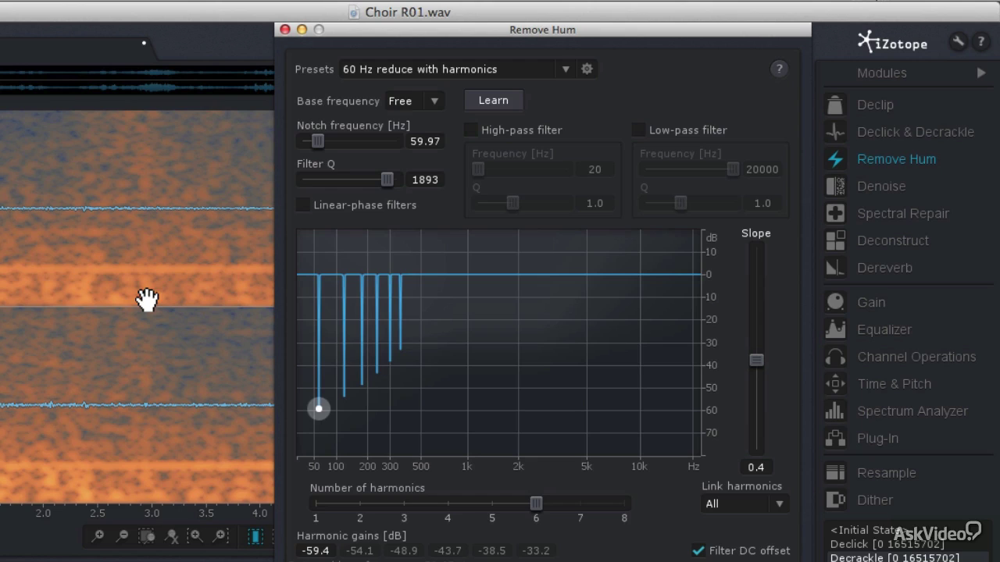
# Step: Remove the 59.97 Hz hum and harmonics with a 42 Hz high-pass filter enabled
pyautogui.click(470, 129)
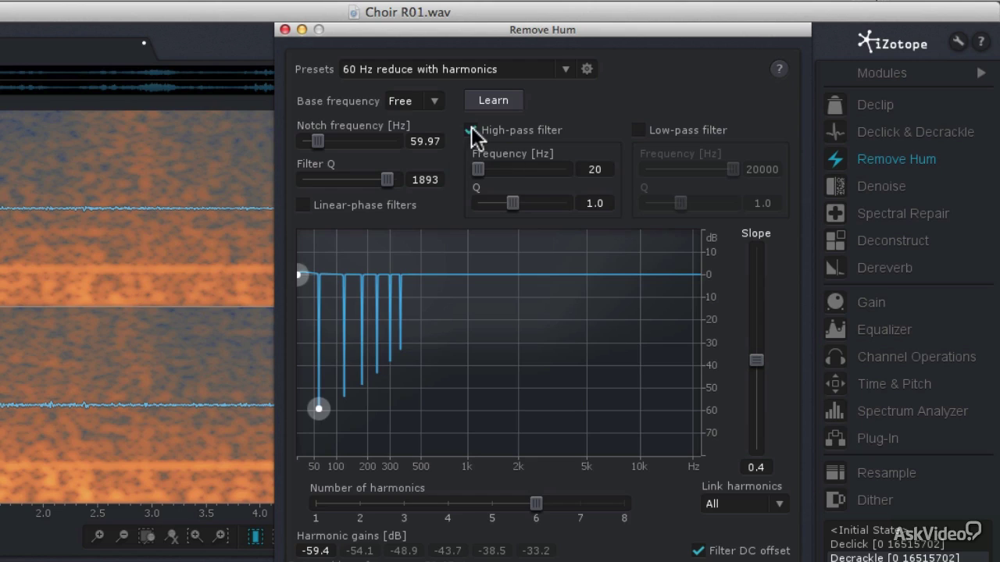
pyautogui.click(588, 172)
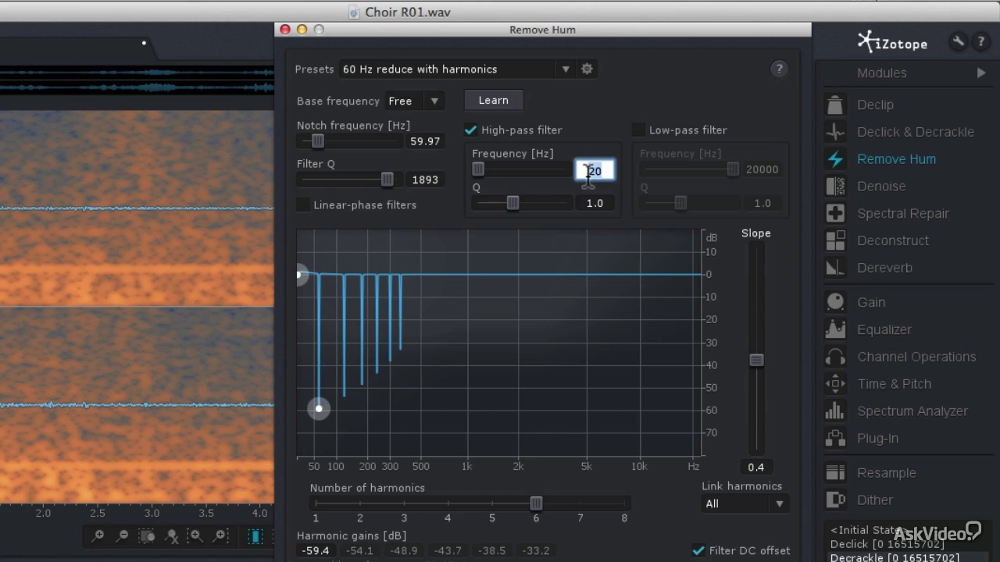
pyautogui.write('42')
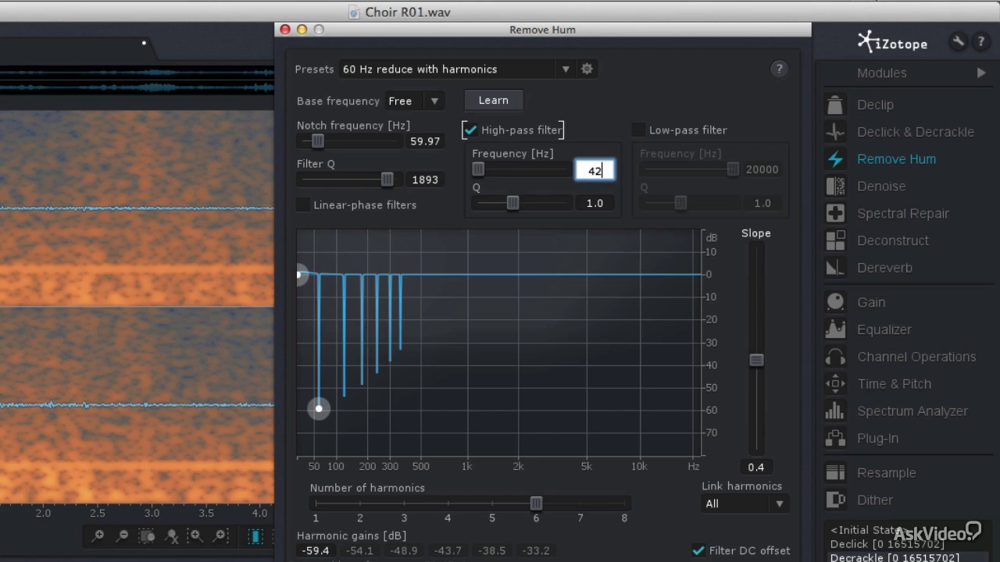
pyautogui.press('Return')
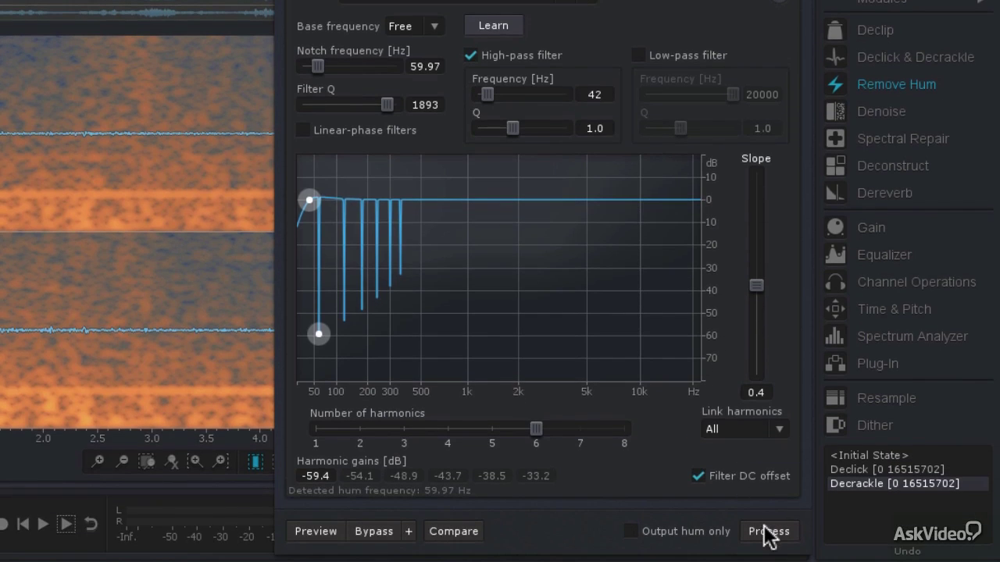
pyautogui.click(768, 531)
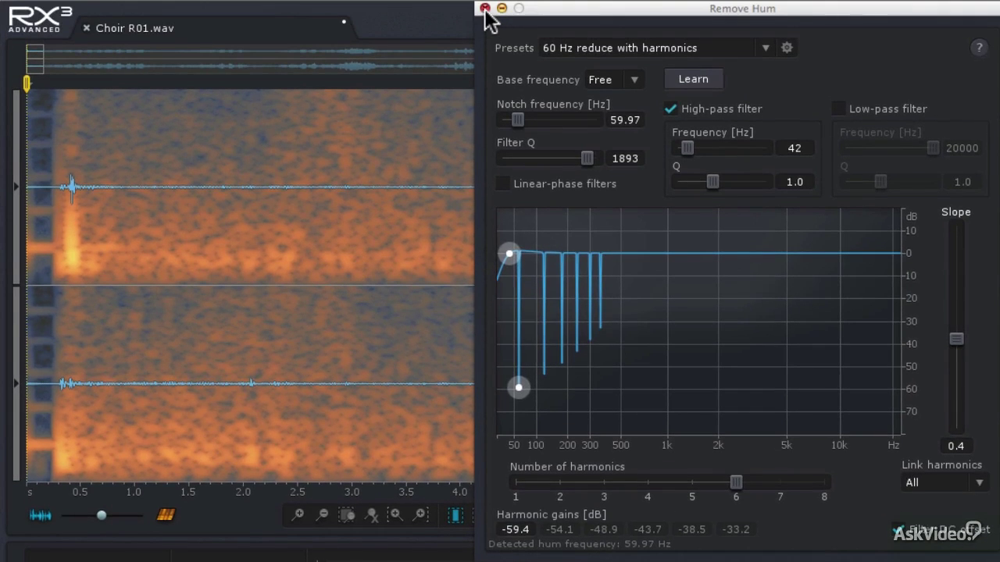
# Step: Close Remove Hum, then select and zoom in on the recording's first ten seconds
pyautogui.click(485, 8)
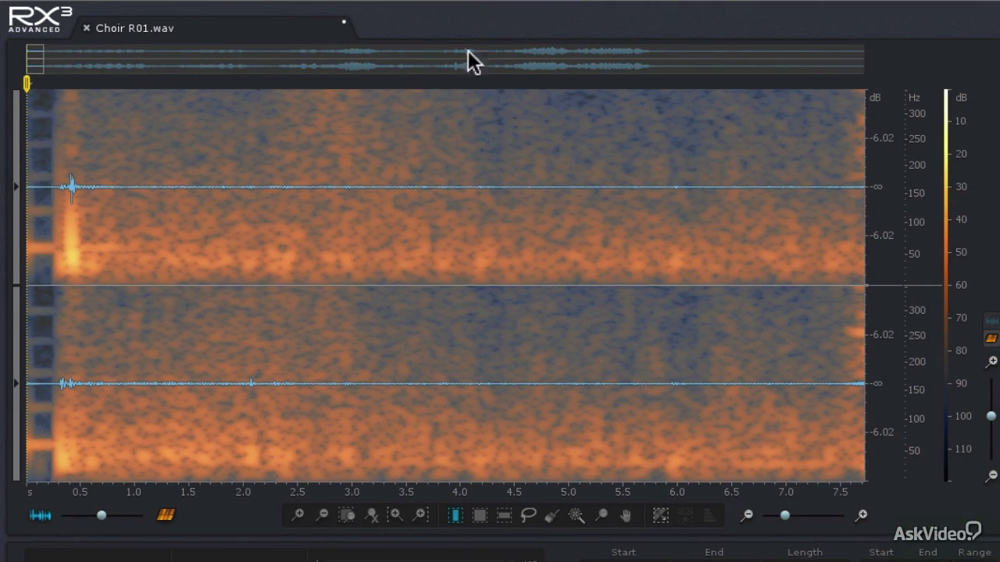
pyautogui.click(372, 517)
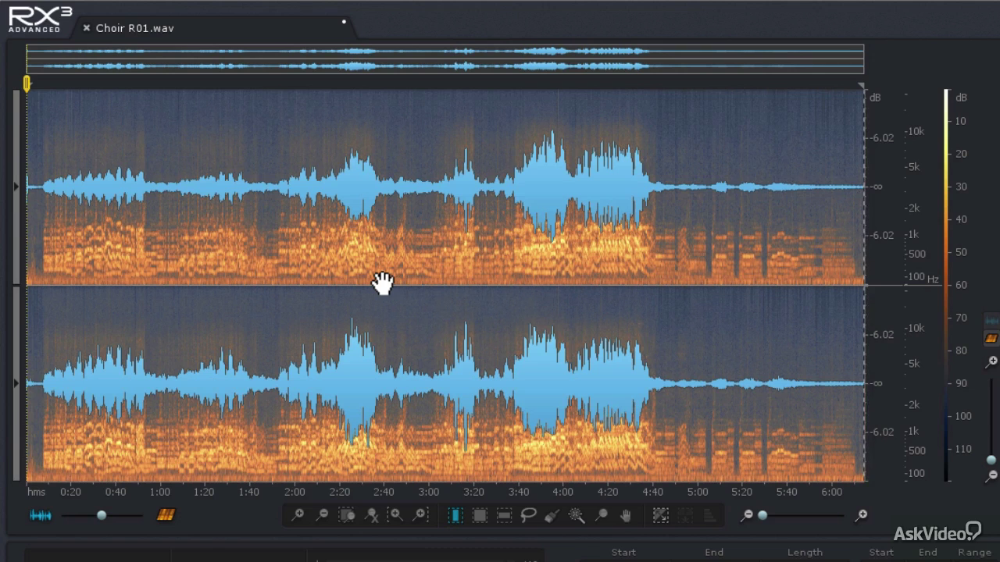
pyautogui.click(62, 273)
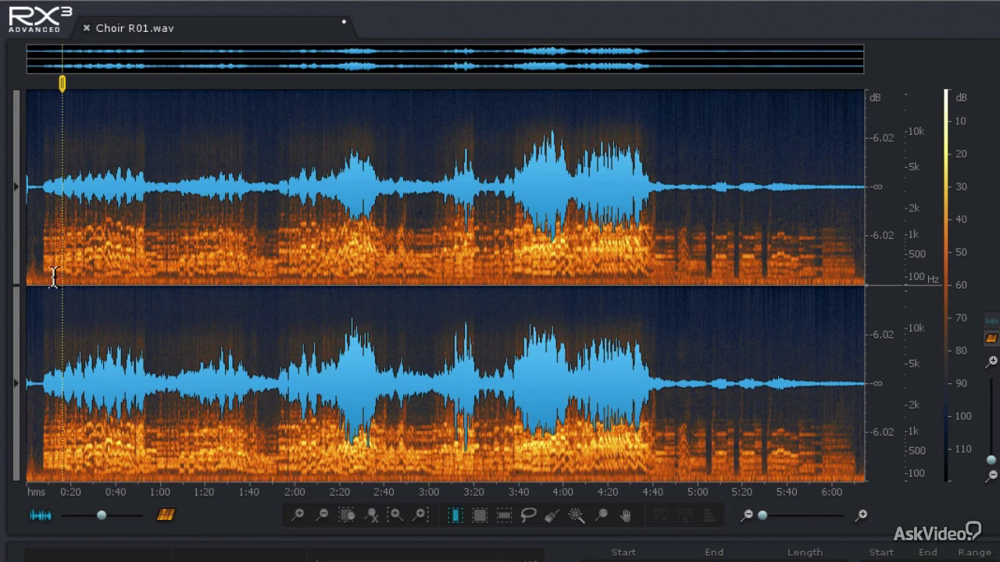
pyautogui.moveTo(48, 283); pyautogui.dragTo(23, 284)
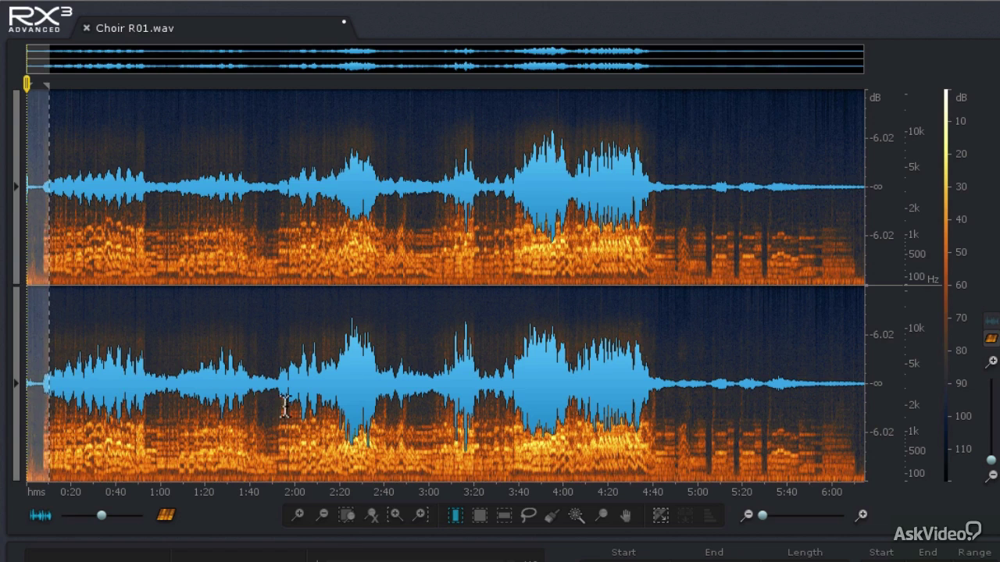
pyautogui.click(344, 516)
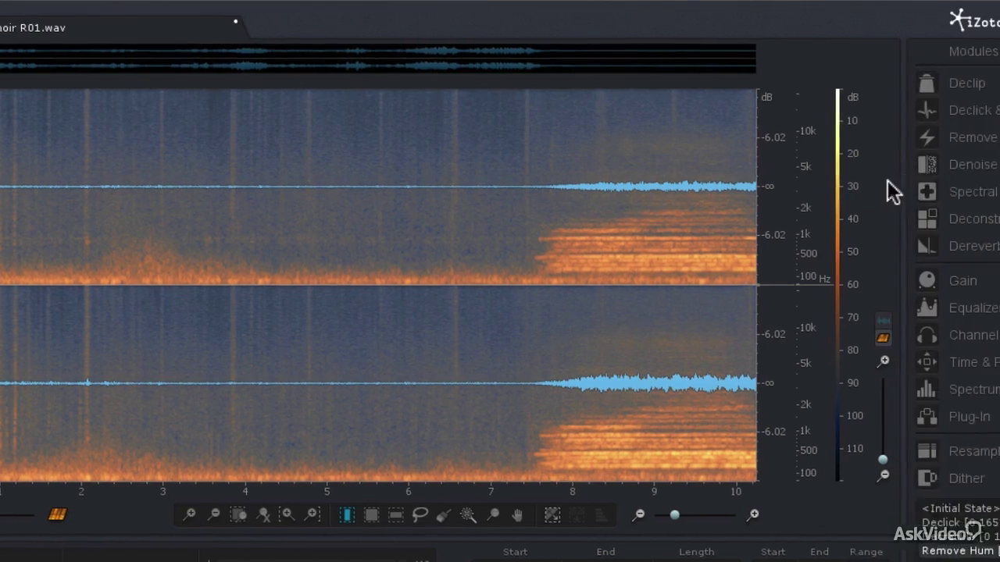
# Step: Put the spectral denoiser in Adaptive mode and pan the view to 3–7 s
pyautogui.click(953, 167)
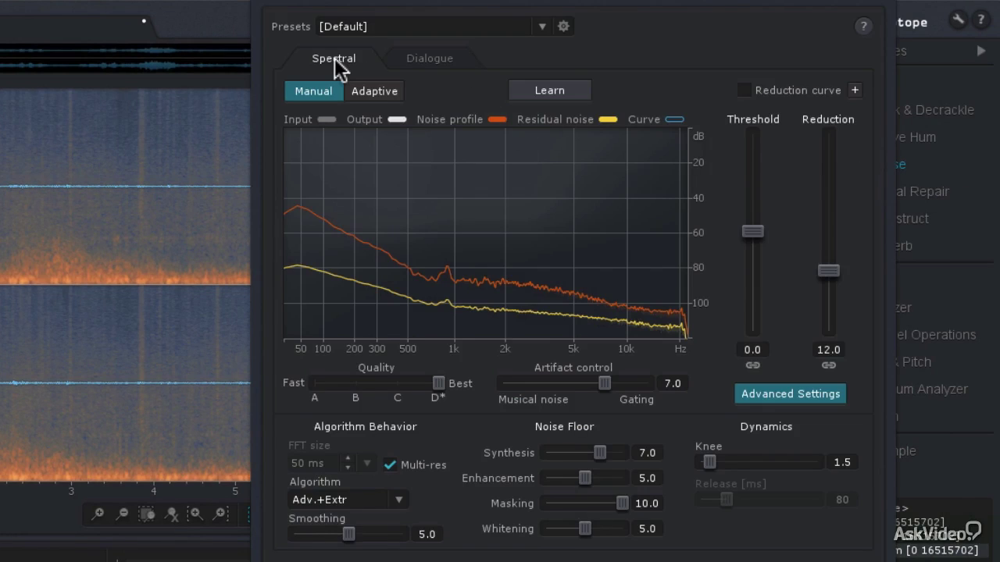
pyautogui.click(374, 91)
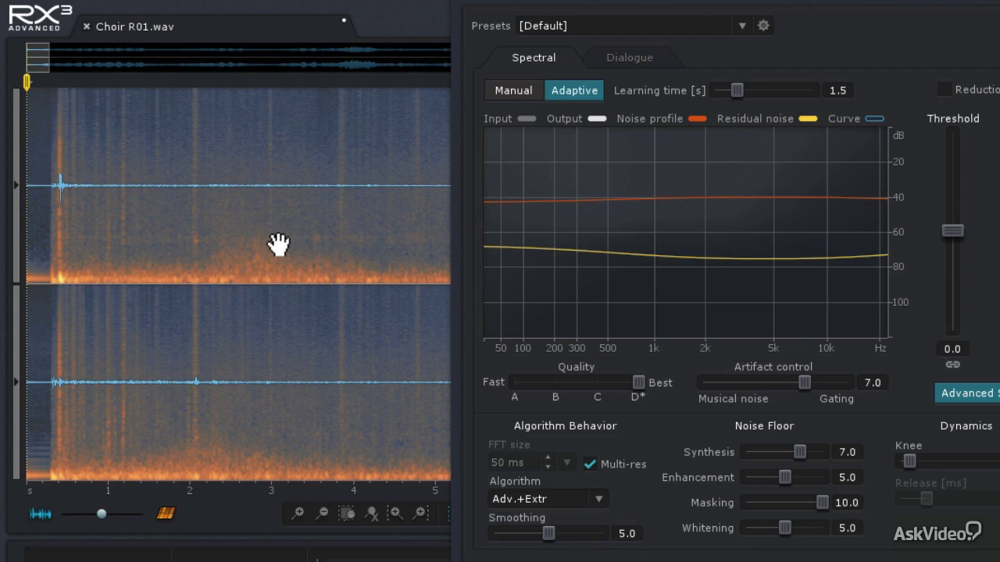
pyautogui.moveTo(353, 498); pyautogui.dragTo(156, 500)
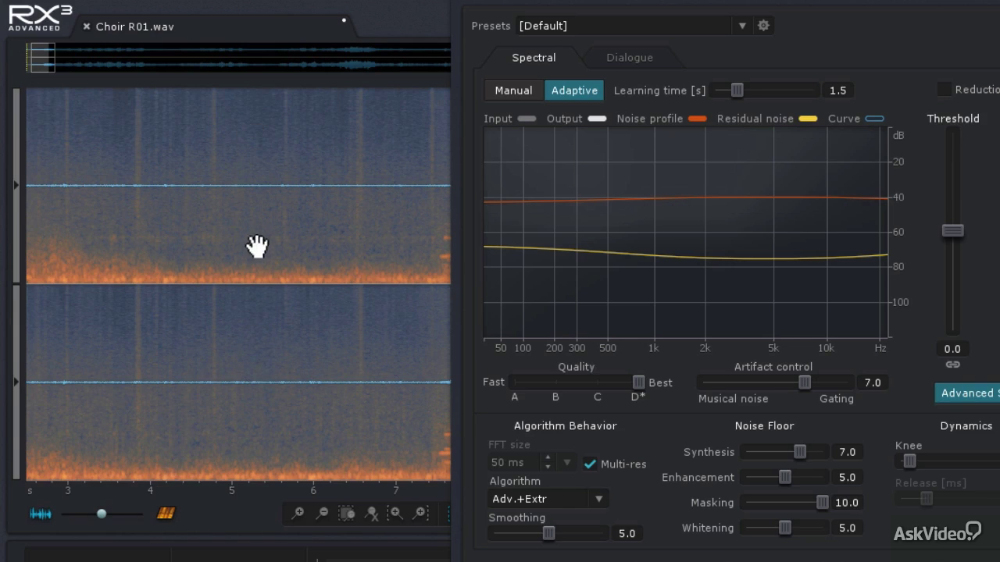
# Step: Select the noise-only 5–5.5 s stretch, learn it in Manual mode, and set artifact control to 8.0
pyautogui.click(257, 309)
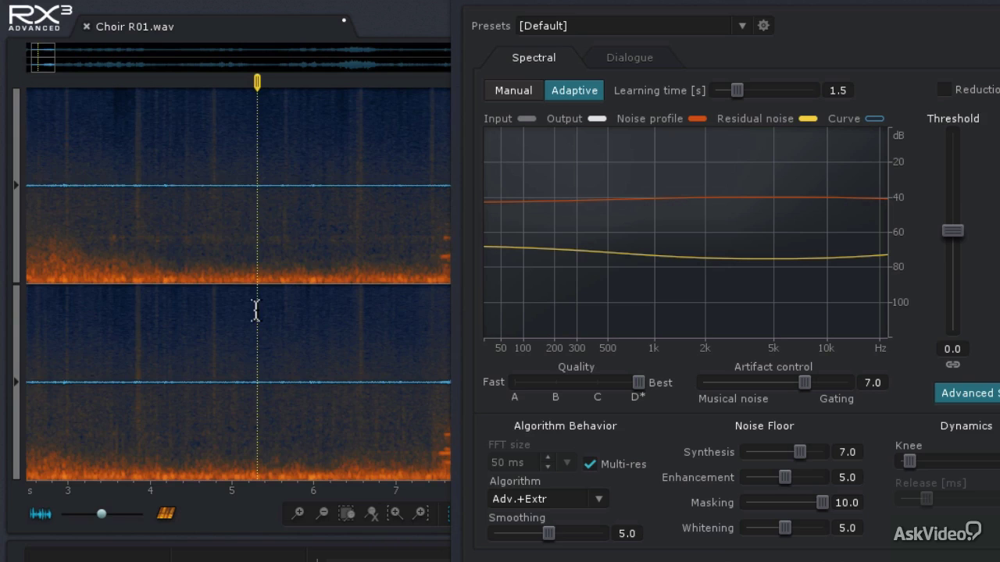
pyautogui.click(229, 225)
pyautogui.moveTo(230, 224); pyautogui.dragTo(277, 219)
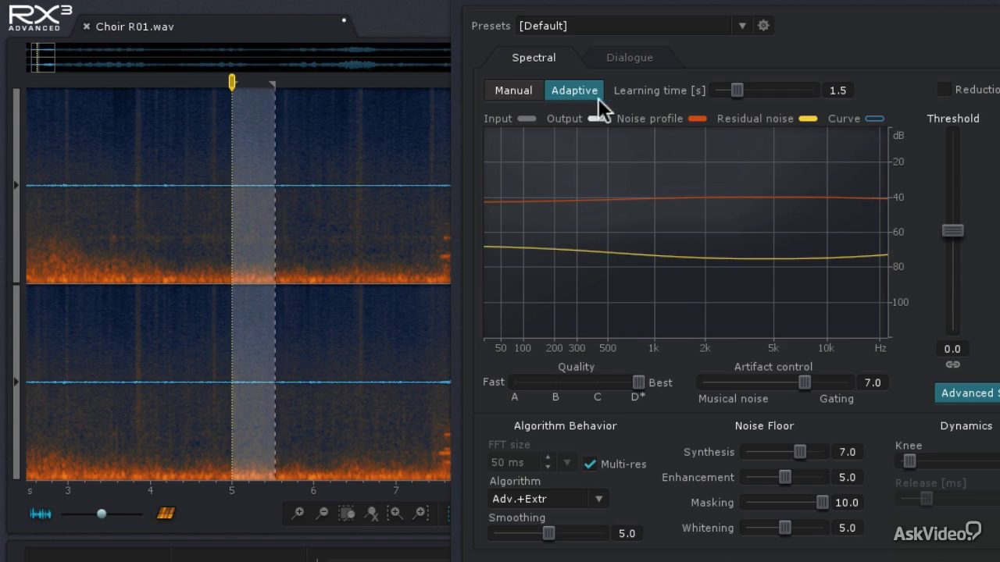
pyautogui.click(529, 91)
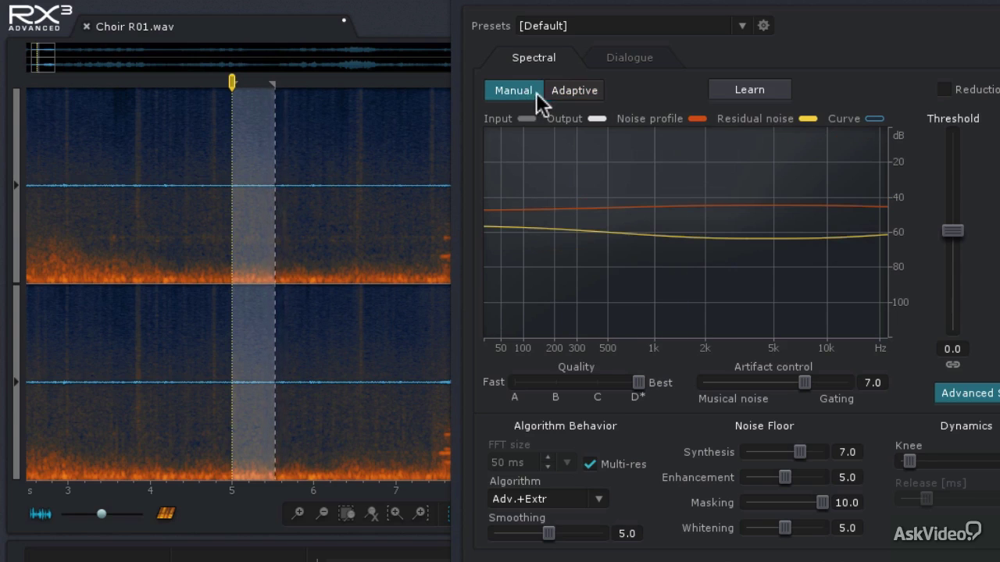
pyautogui.click(724, 88)
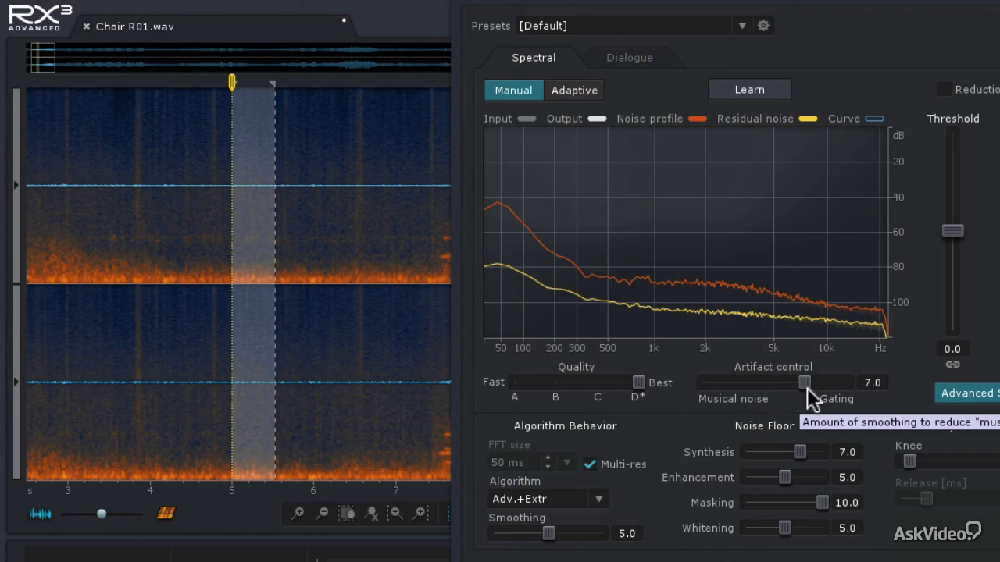
pyautogui.moveTo(807, 381); pyautogui.dragTo(820, 380)
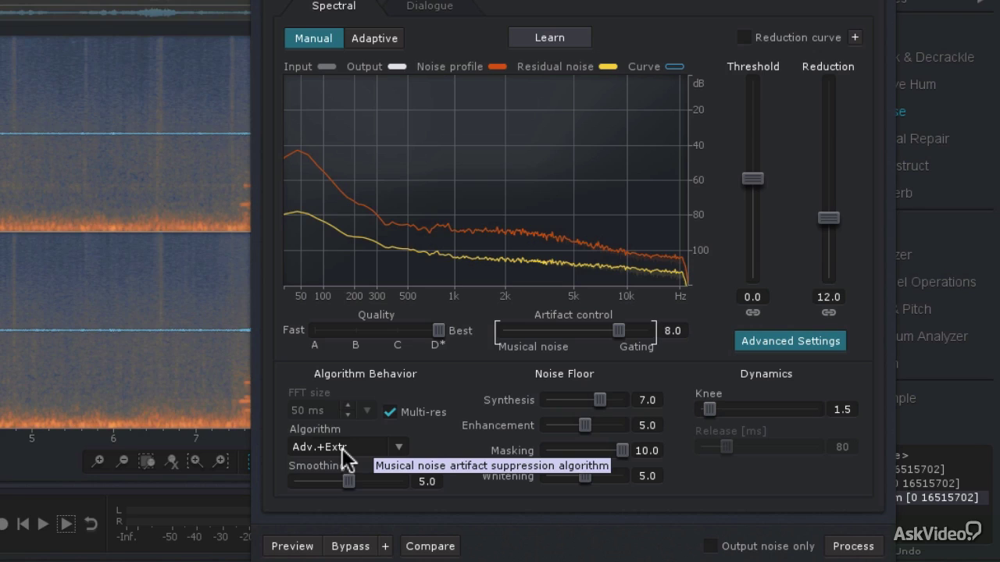
# Step: Process the spectral denoise across the whole Choir R01.wav recording
pyautogui.click(828, 544)
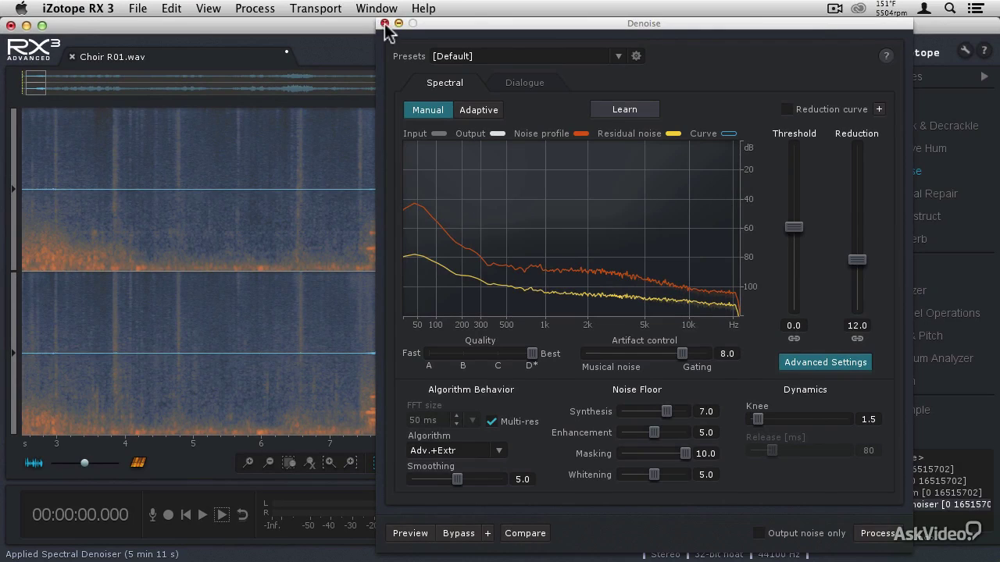
# Step: Close Denoise, fit the whole recording in view and play it from about 1:53
pyautogui.click(384, 23)
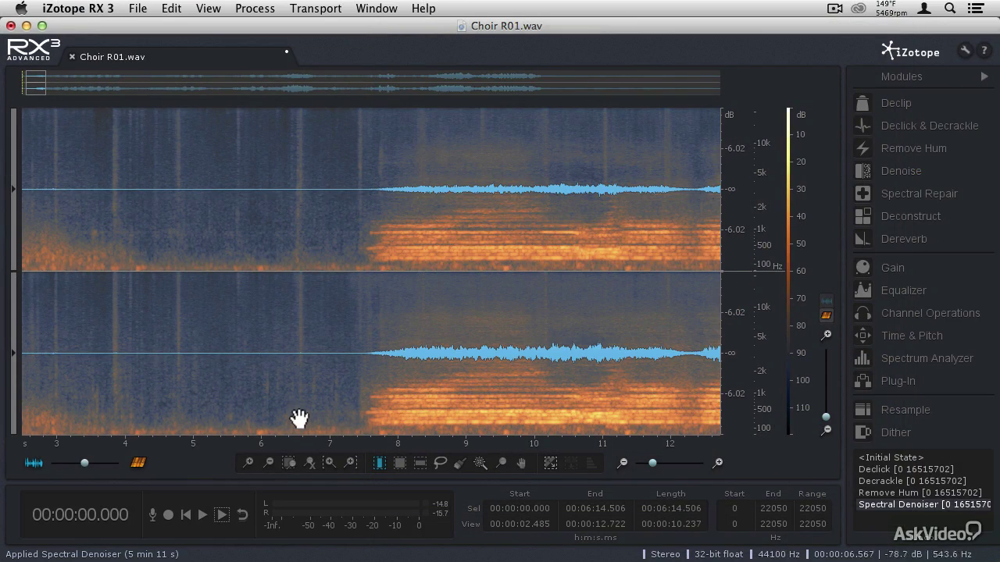
pyautogui.click(311, 462)
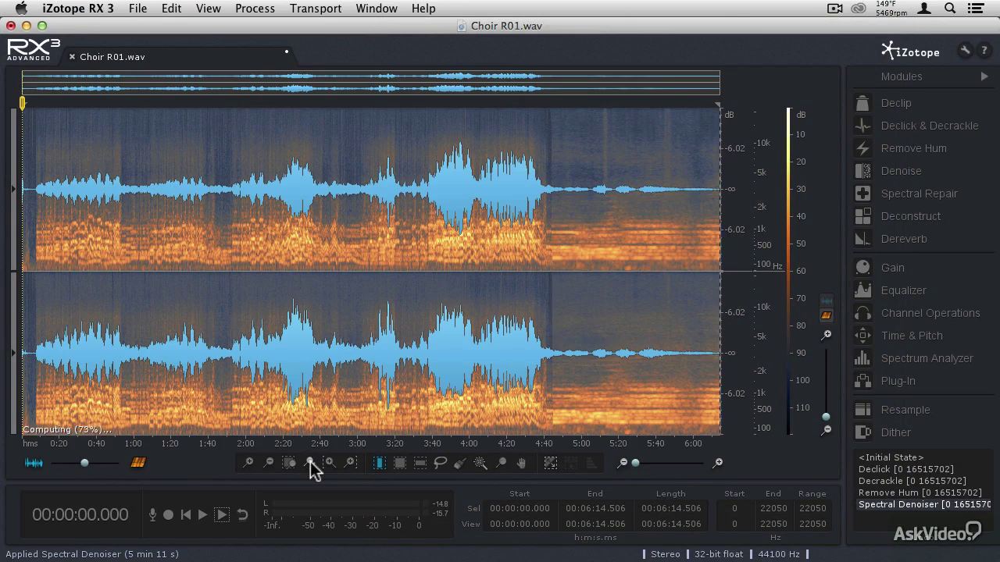
pyautogui.click(295, 337)
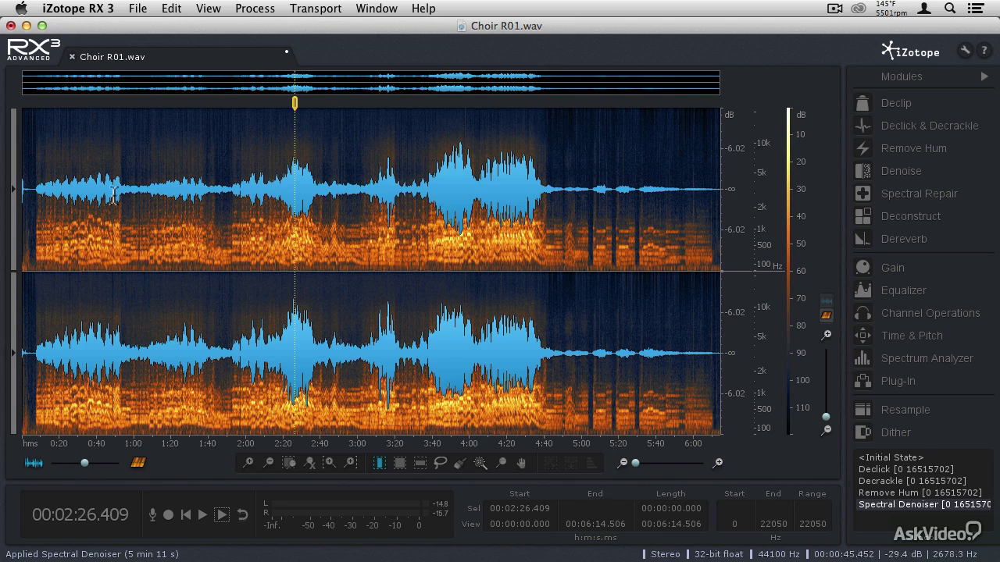
pyautogui.click(232, 102)
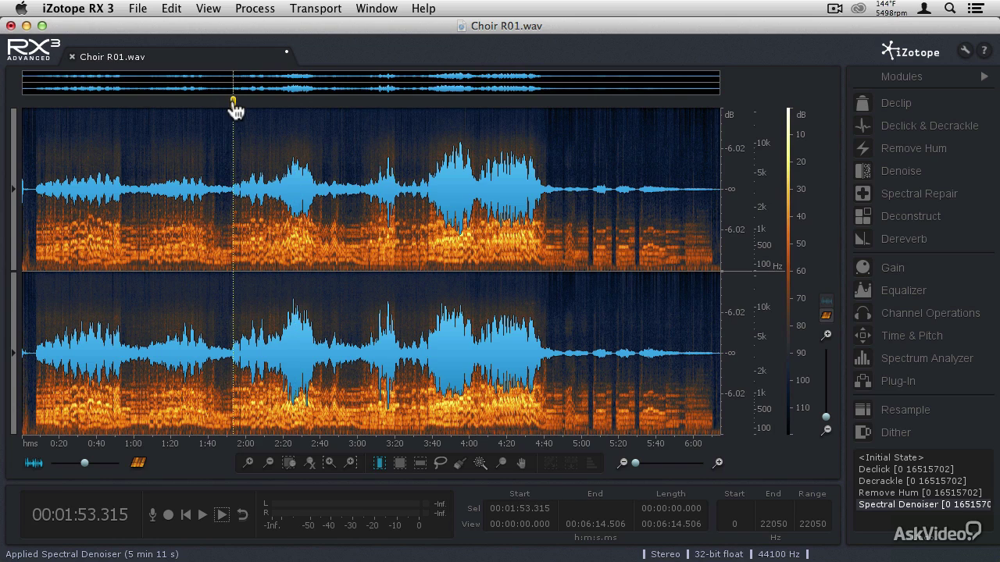
pyautogui.press('space')
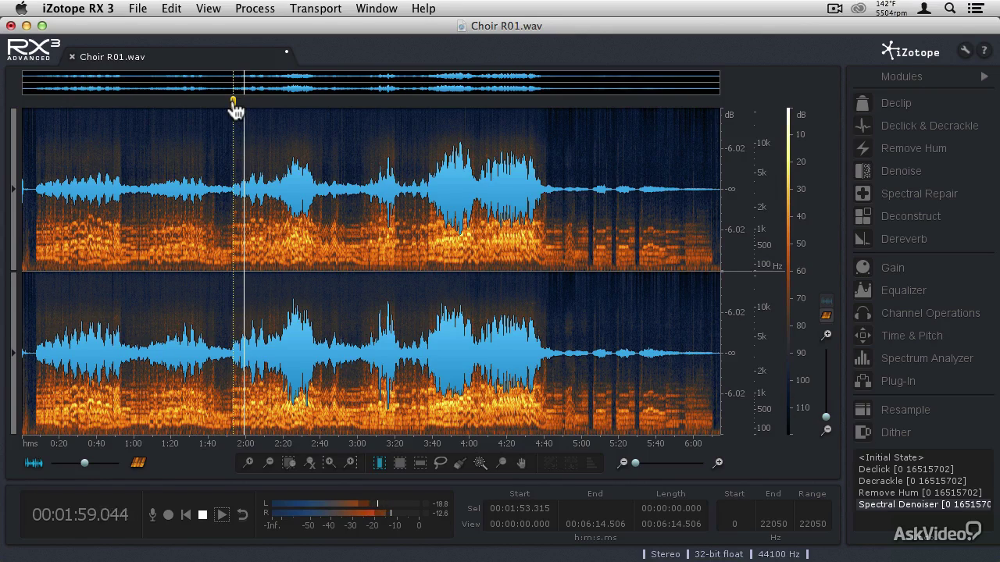
# Step: Audition Initial State, declick, decrackle, hum removal and Spectral Denoiser history states, ending on Spectral Denoiser
pyautogui.click(885, 459)
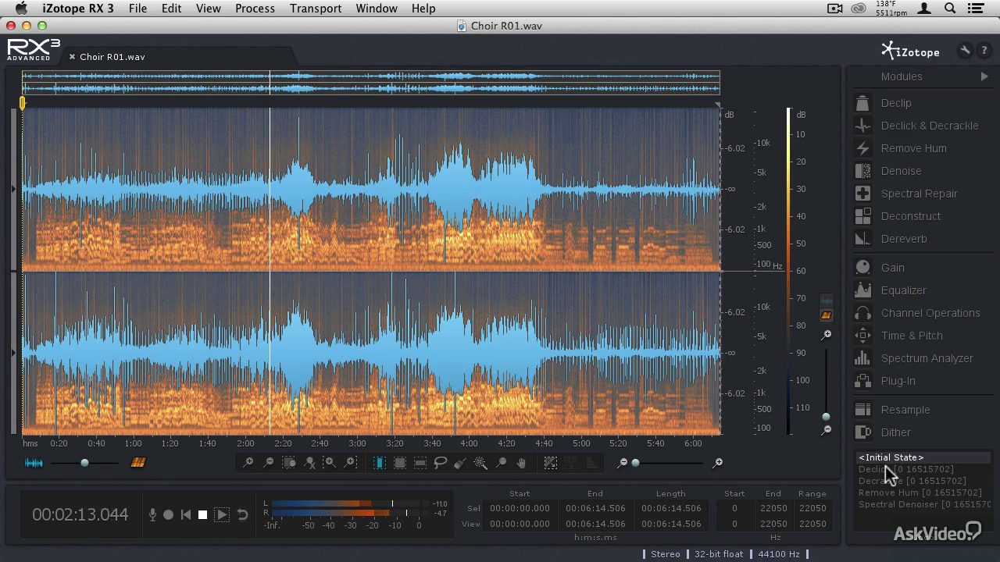
pyautogui.click(888, 470)
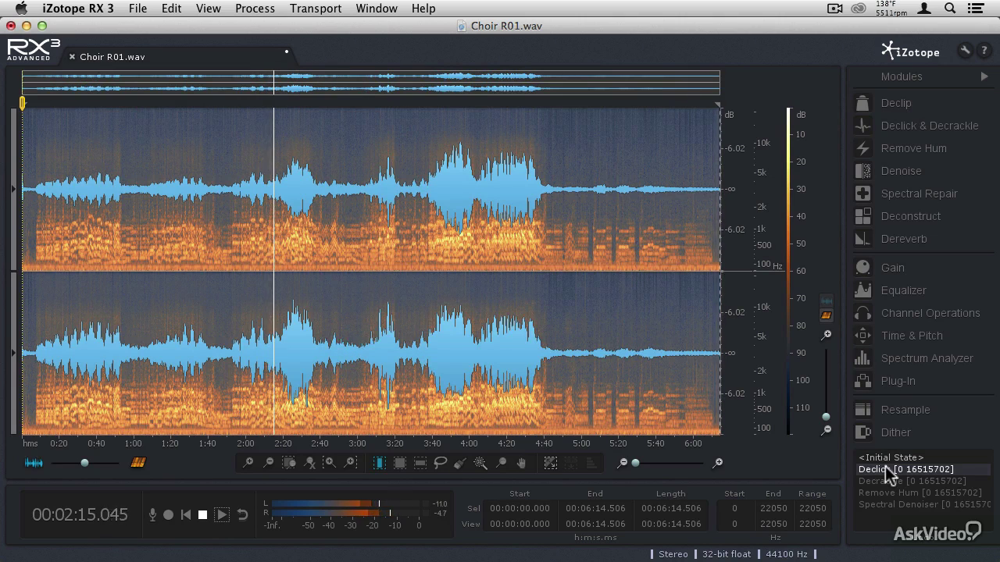
pyautogui.click(884, 484)
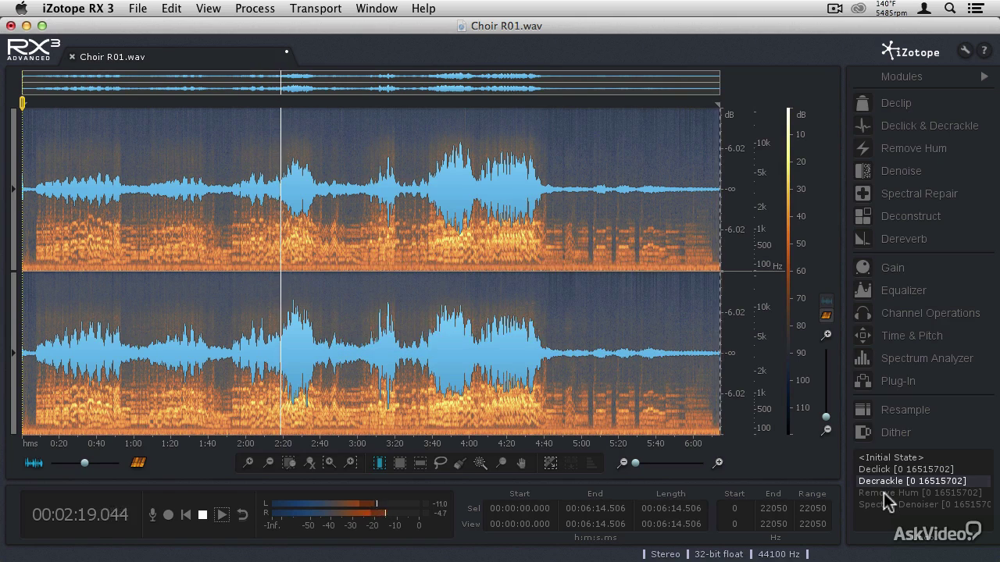
pyautogui.click(884, 493)
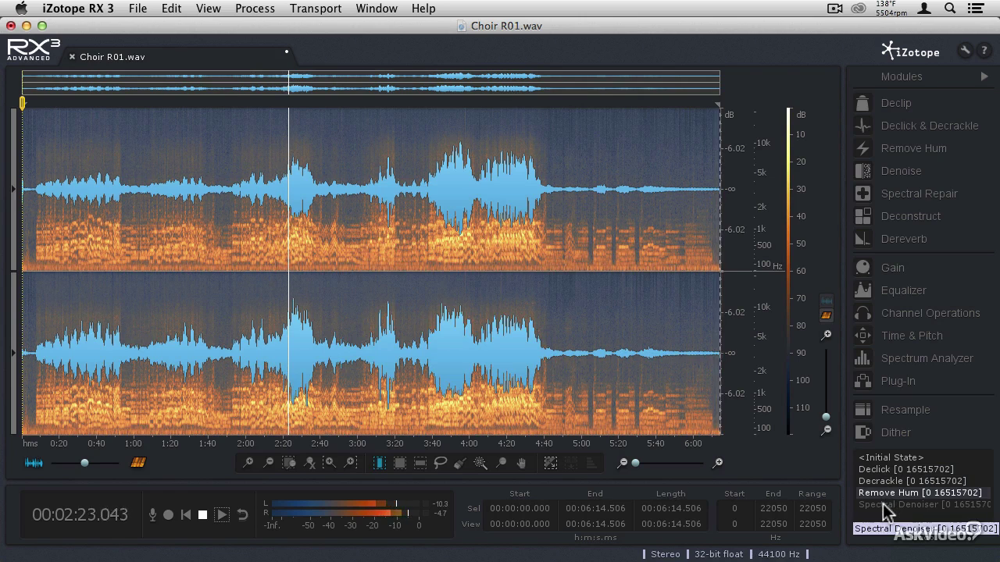
pyautogui.click(884, 505)
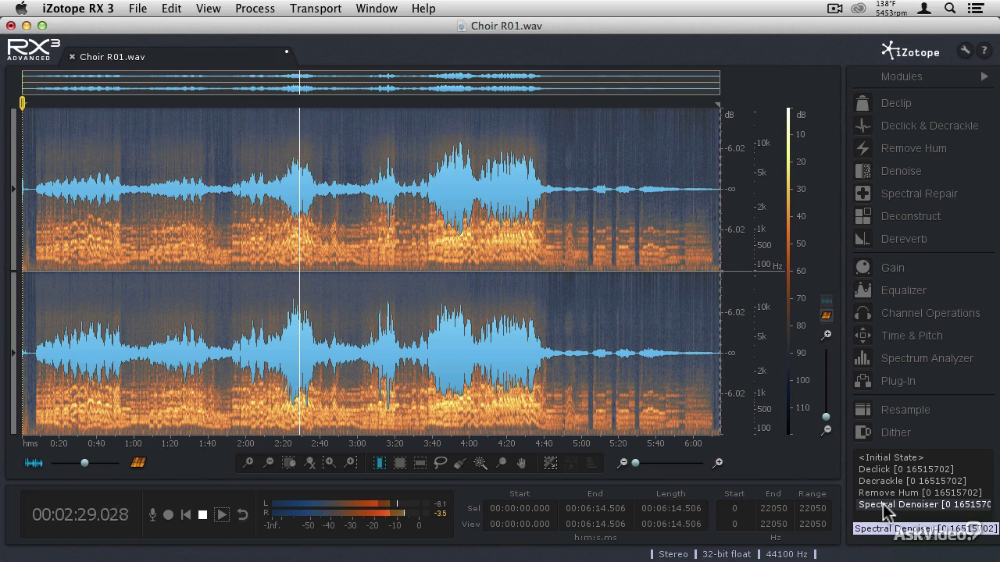
pyautogui.click(880, 458)
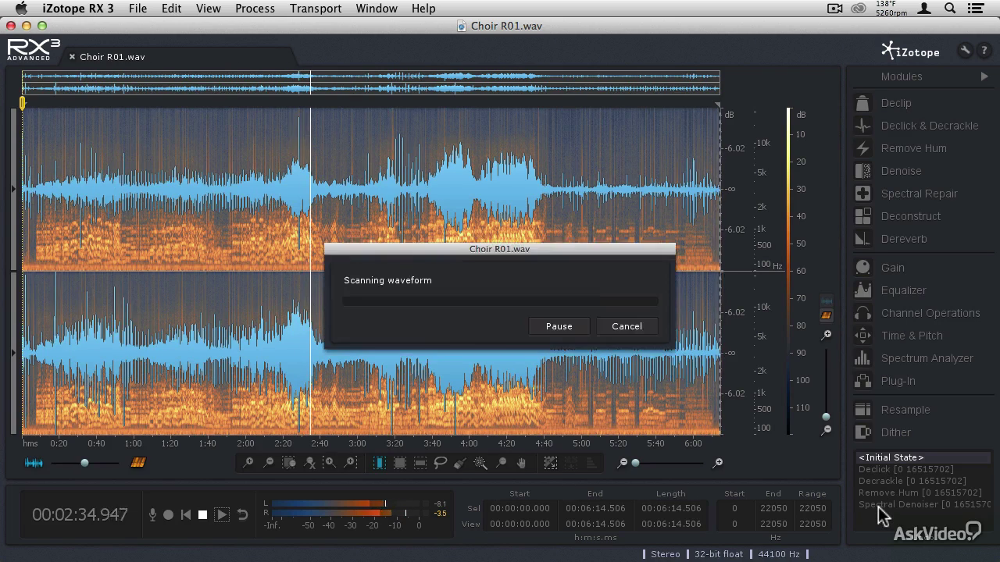
pyautogui.click(878, 506)
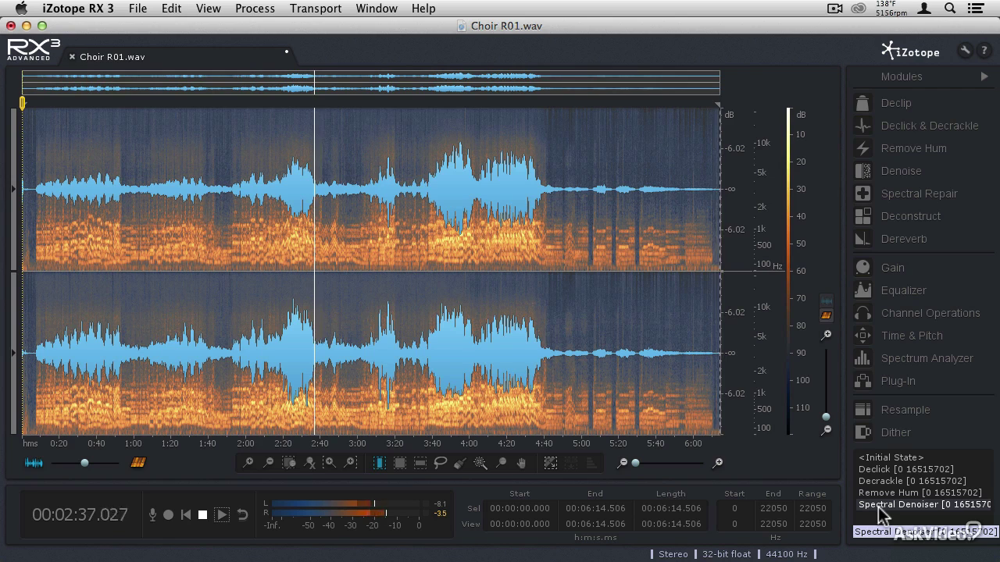
pyautogui.press('space')
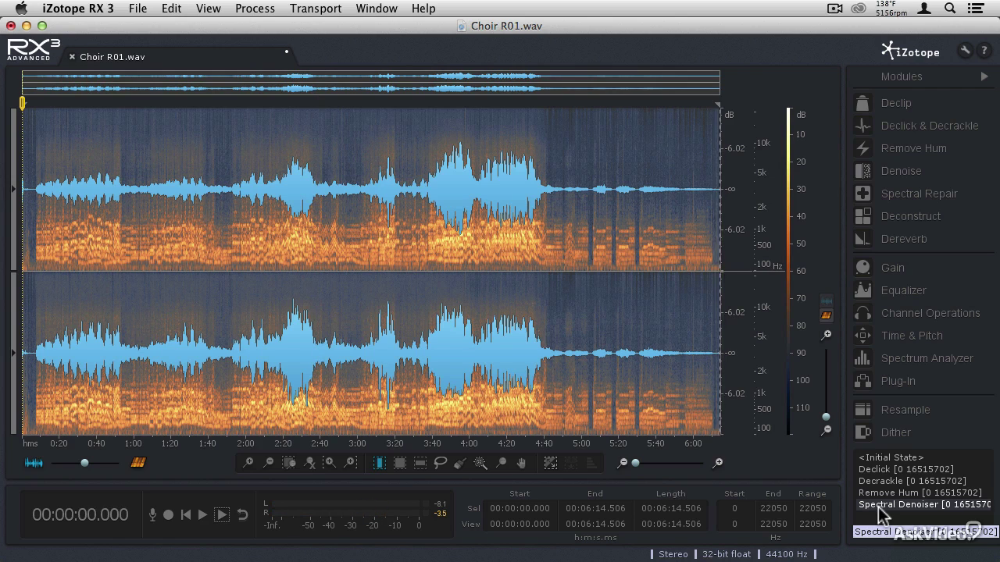